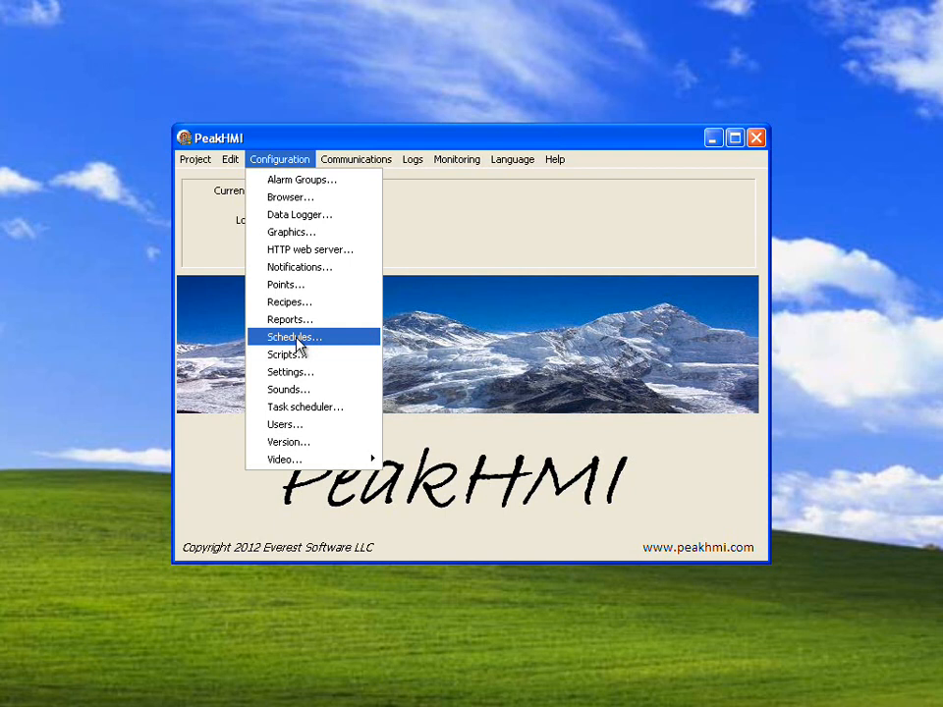
- Open the schedules configuration and look over the options for creating and editing schedules and groups
click(298, 344)
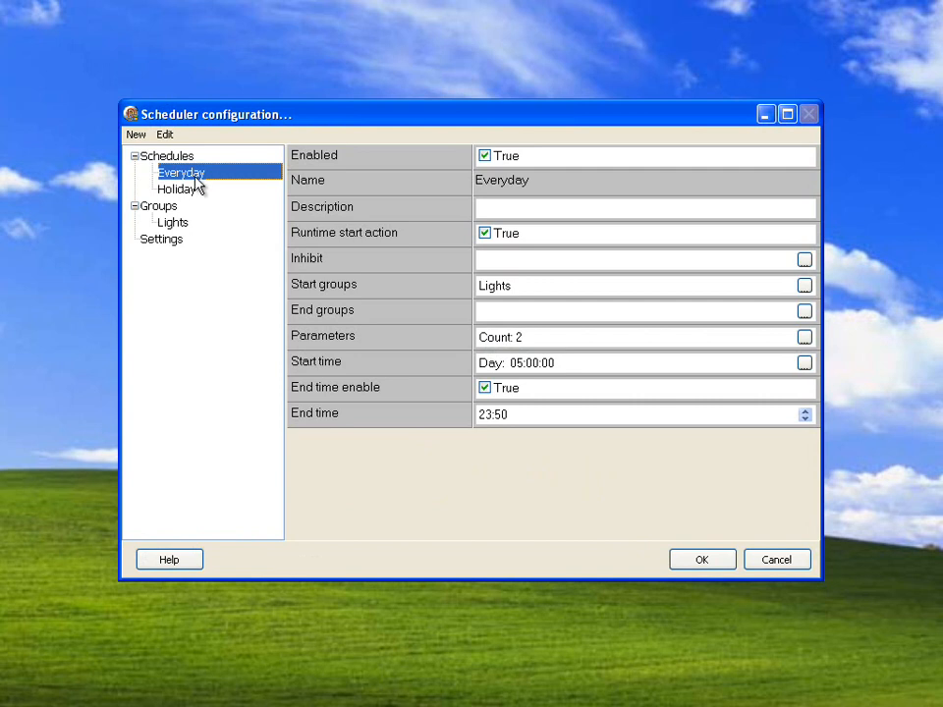
click(138, 136)
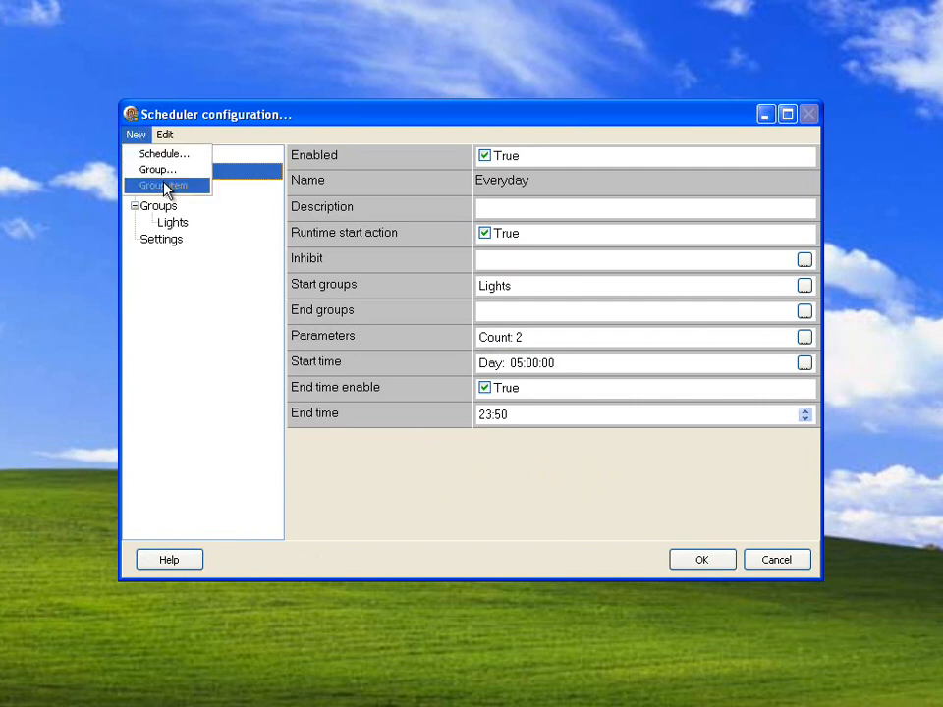
mouse_move(165, 139)
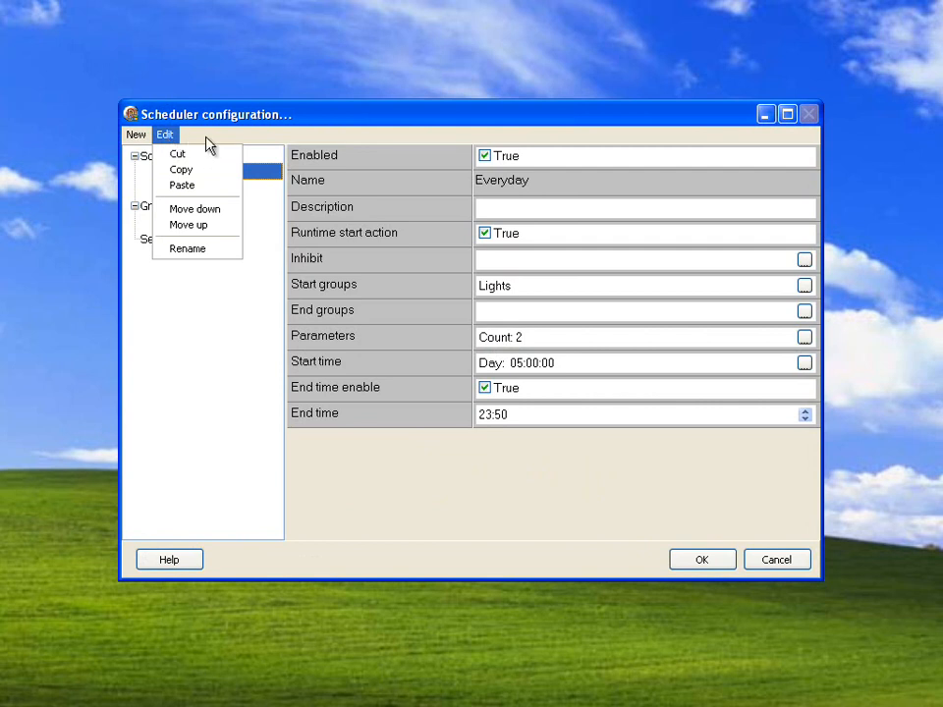
click(202, 169)
click(185, 186)
click(187, 177)
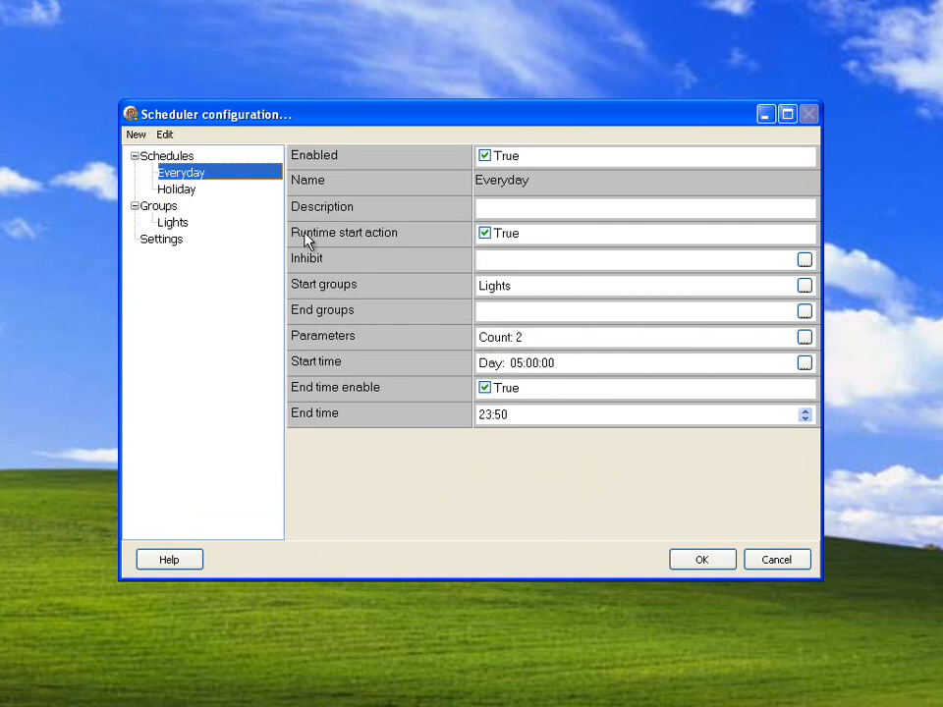
- Compare the settings of the Everyday and Holiday schedules
click(186, 193)
click(186, 178)
click(187, 193)
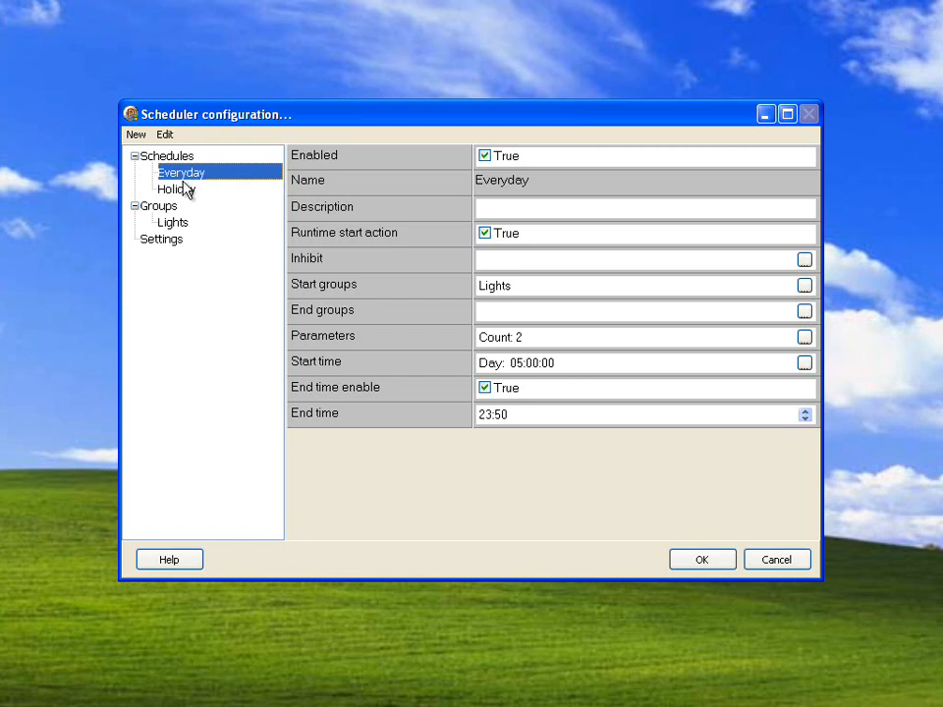
click(187, 190)
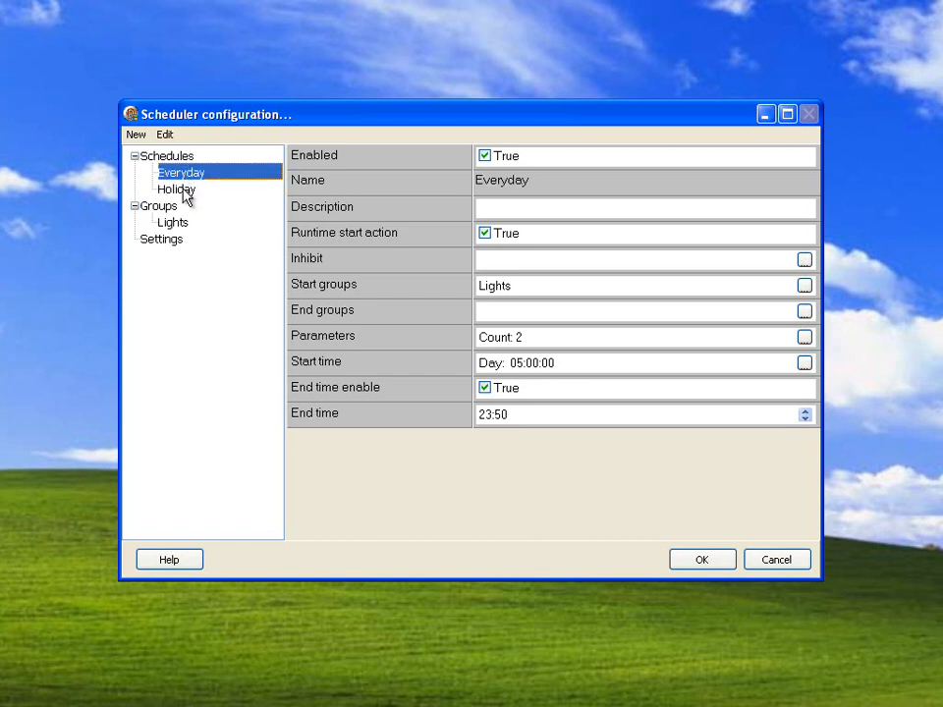
click(186, 186)
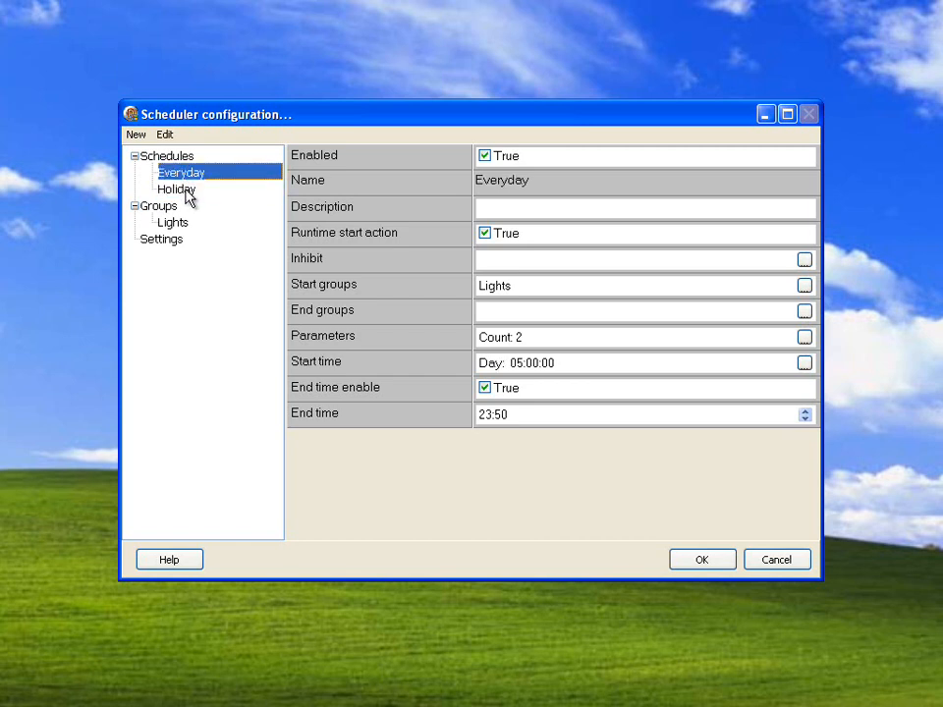
click(187, 189)
- Move the Everyday schedule below Holiday in the list and back above it
click(165, 134)
click(182, 210)
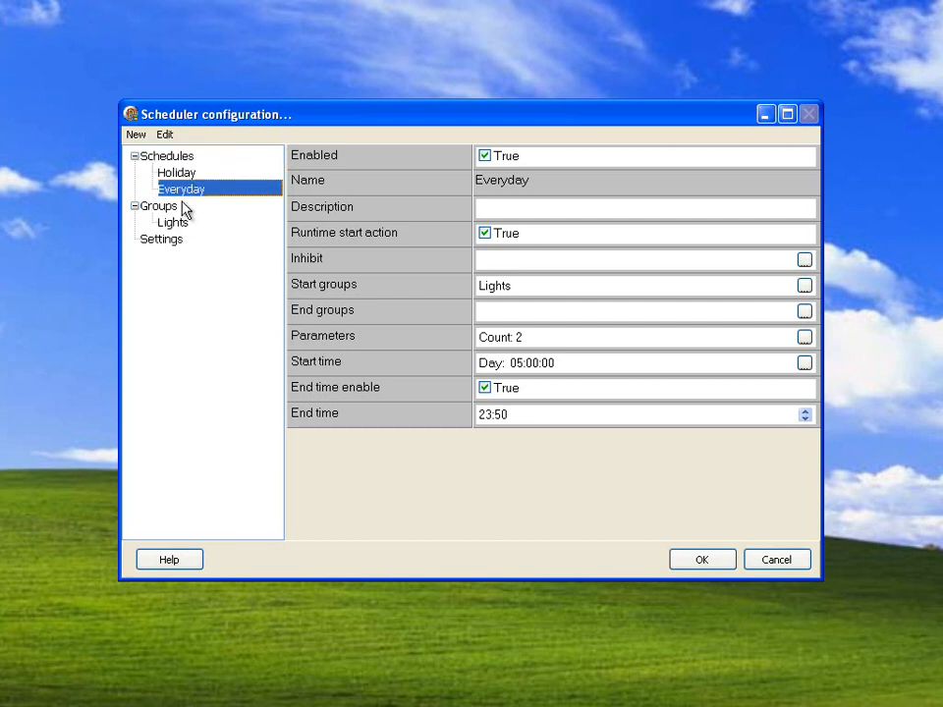
click(167, 135)
click(182, 232)
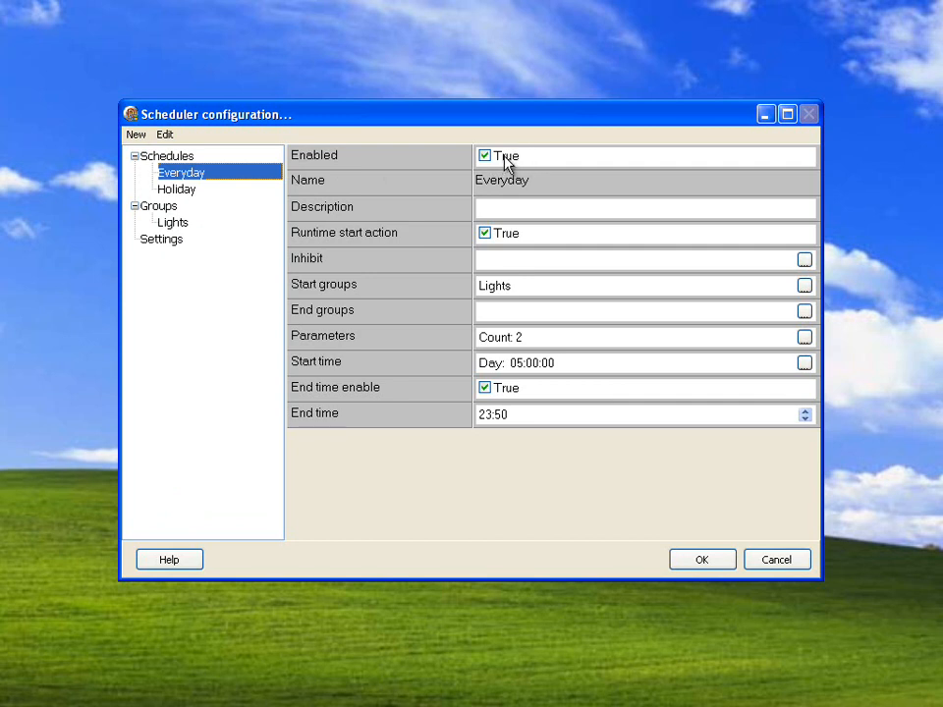
- Read the help topic on Schedules about the runtime start action, and close the help
click(492, 207)
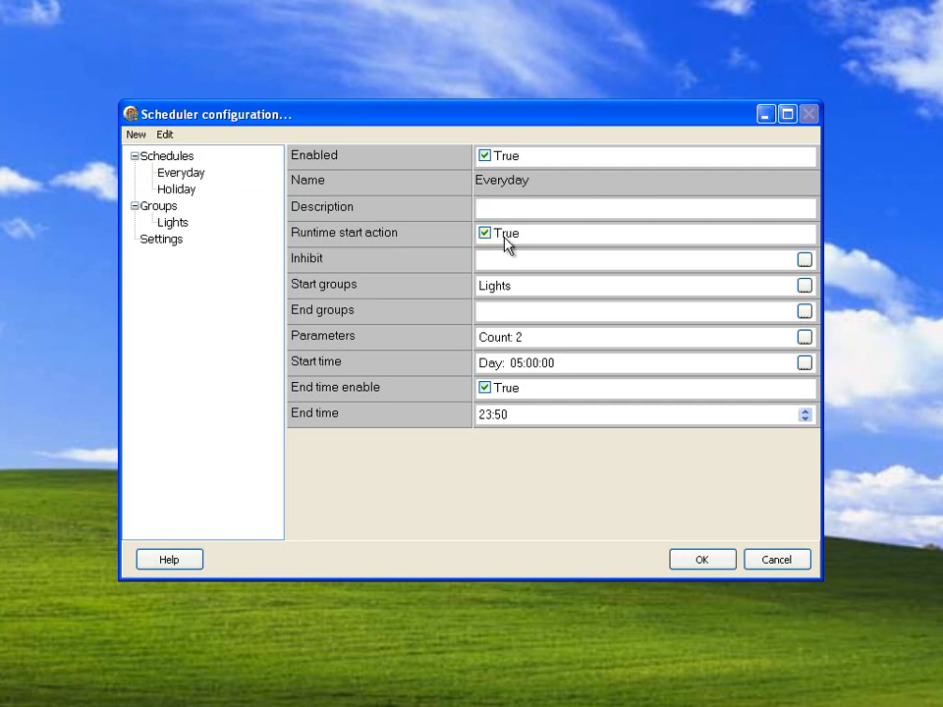
mouse_move(462, 116)
mouse_down()
mouse_move(455, 265)
mouse_move(468, 108)
mouse_up()
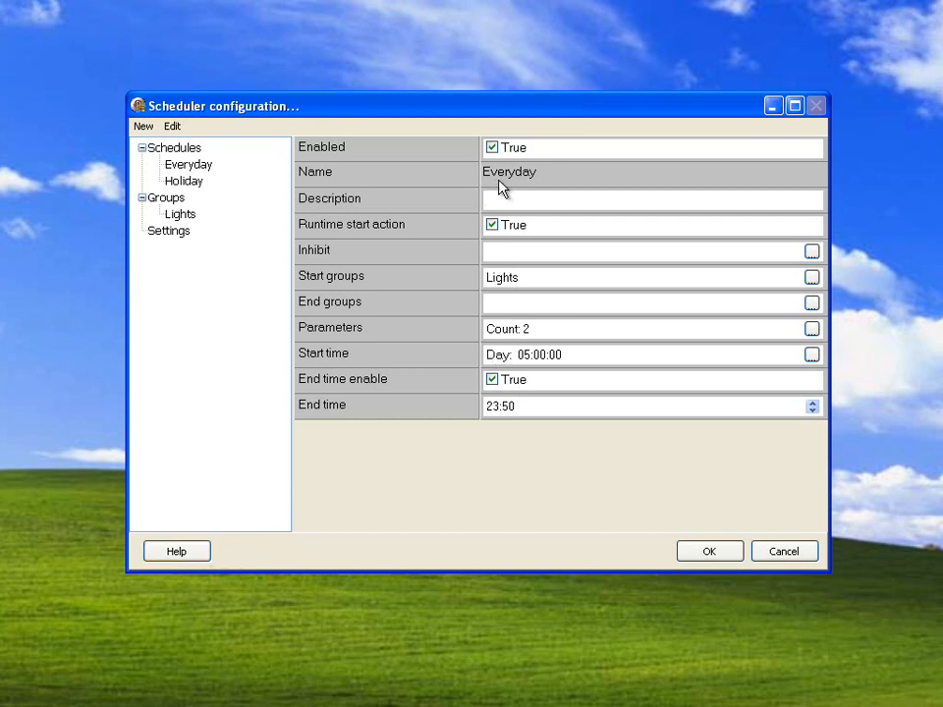
click(193, 554)
click(109, 158)
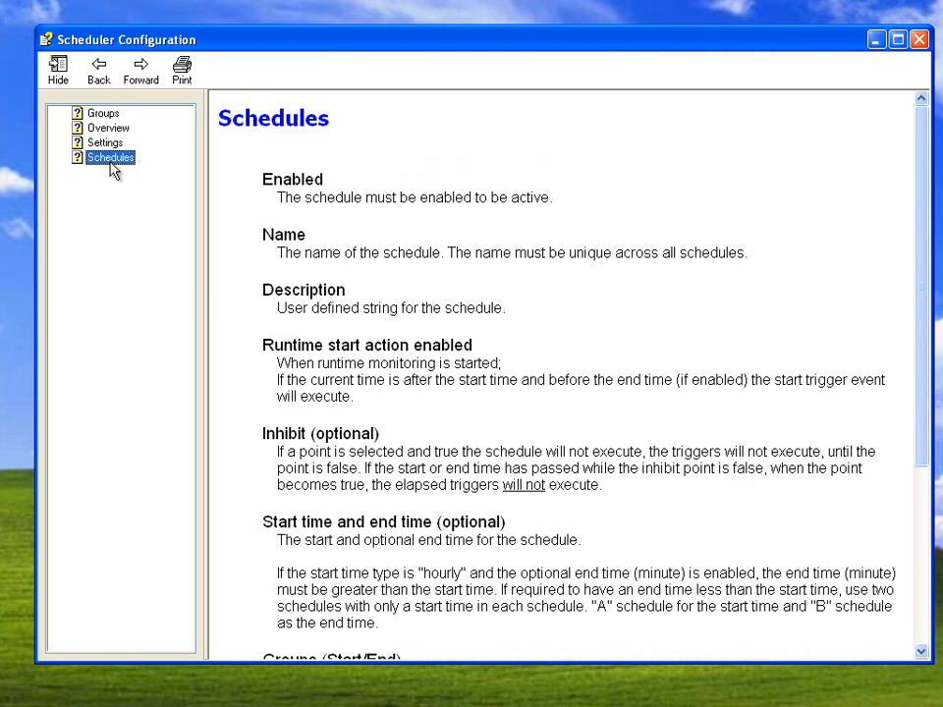
drag(265, 346, 481, 357)
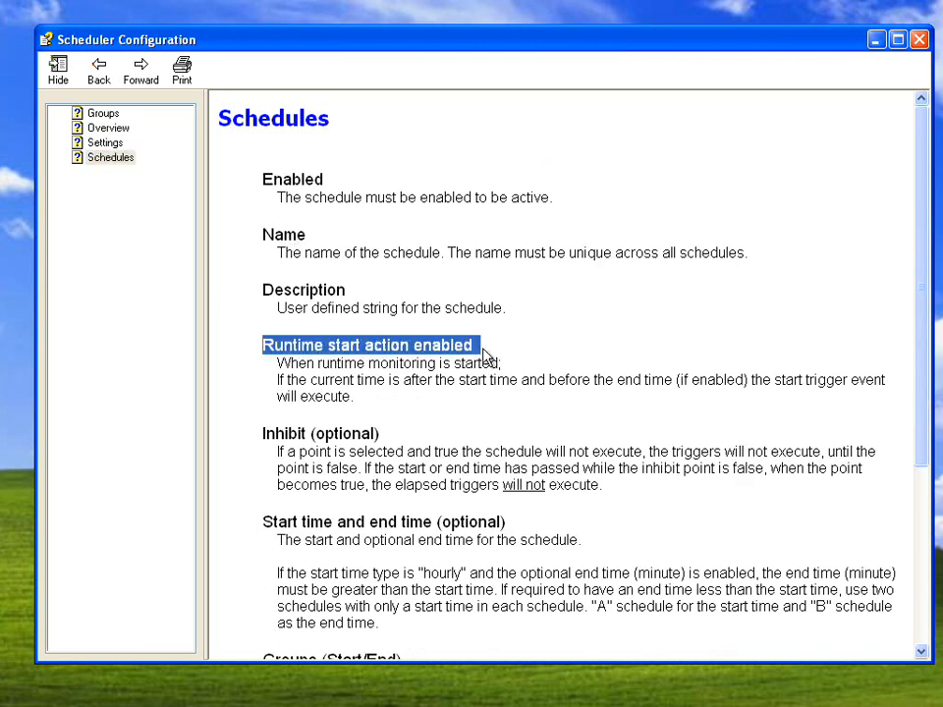
click(920, 41)
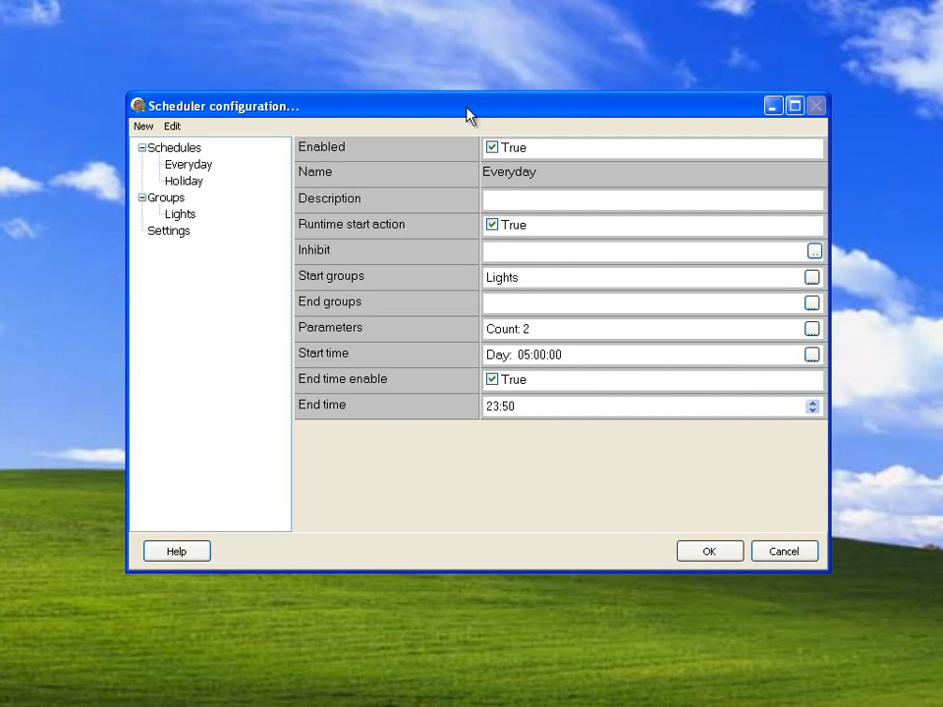
- Inspect the LightsOff and LightsOn parameters of the Everyday schedule and close them without changes
drag(470, 116, 465, 109)
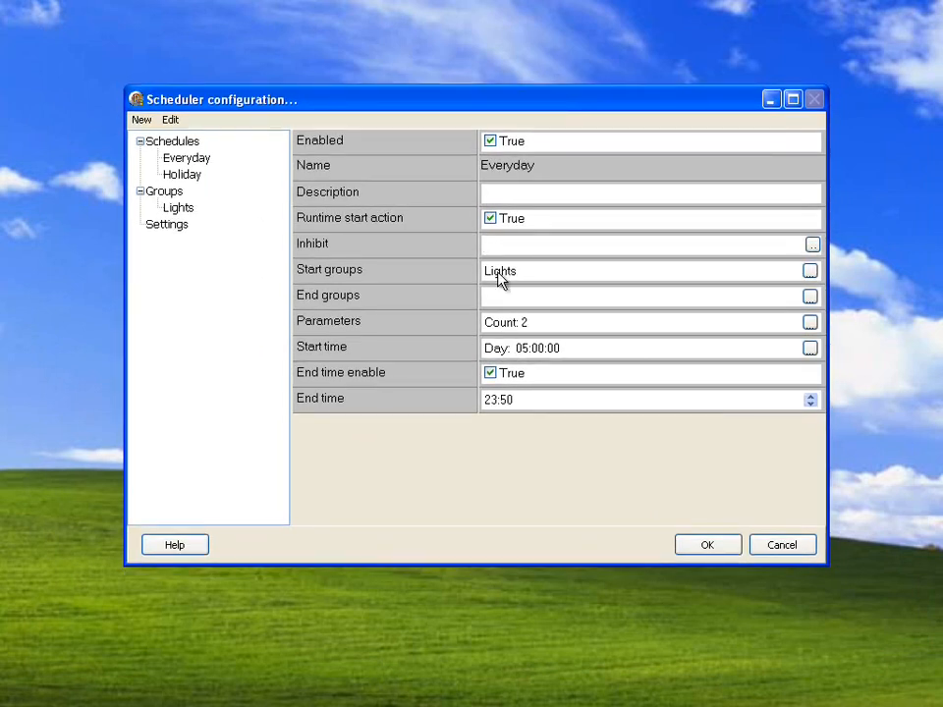
click(499, 299)
click(809, 323)
double_click(435, 186)
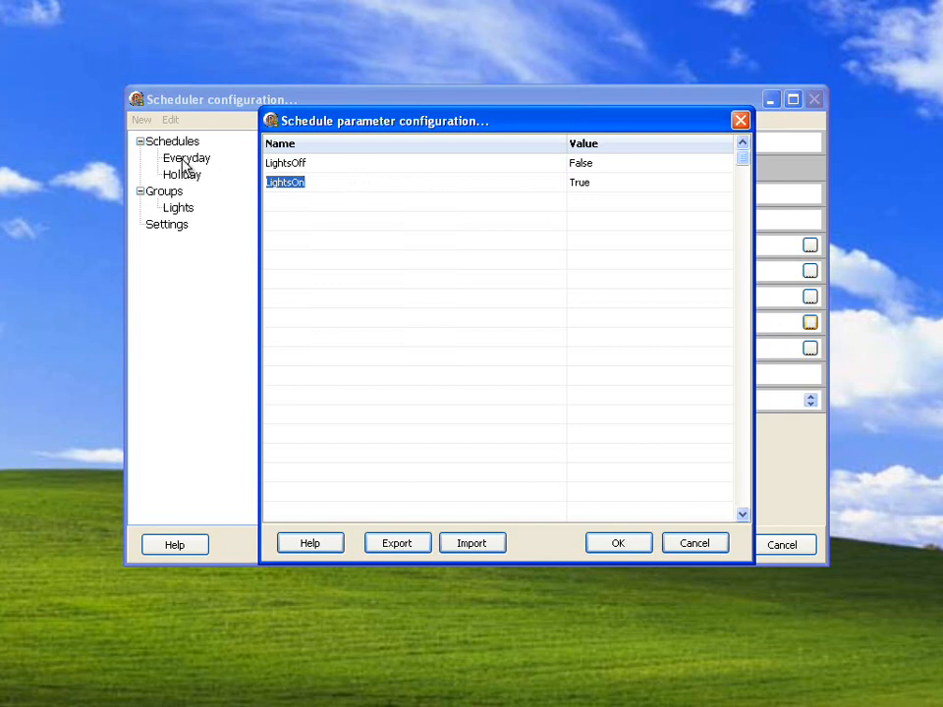
click(301, 200)
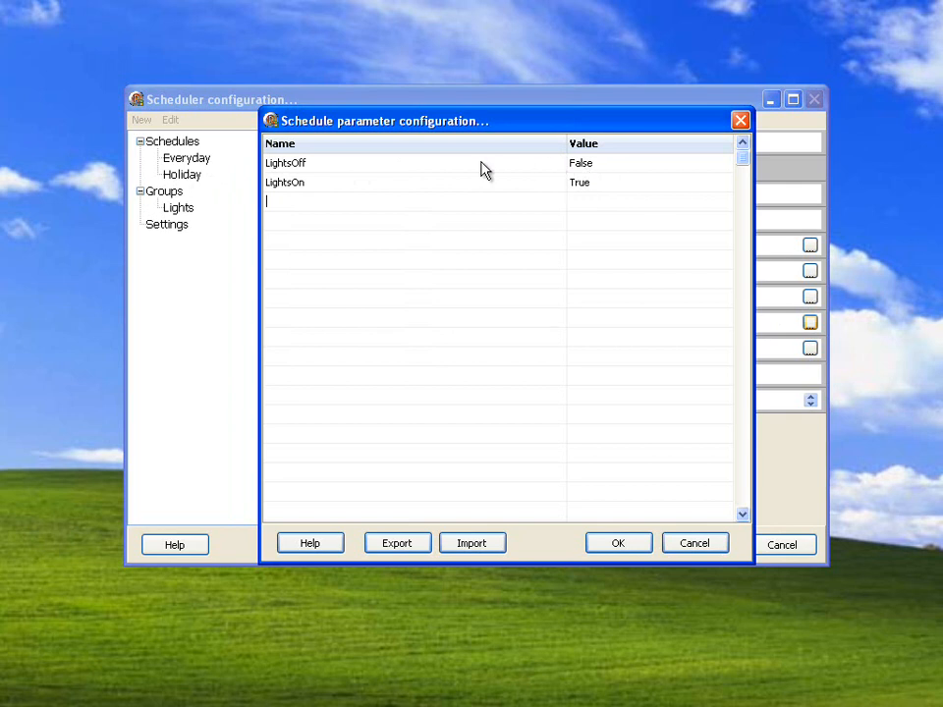
click(358, 167)
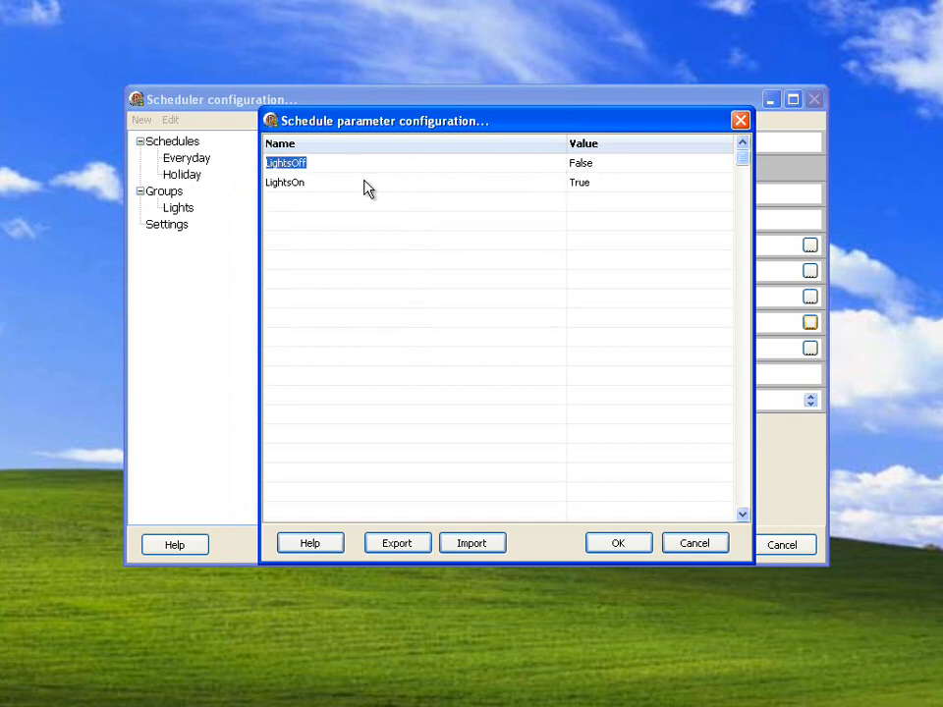
click(364, 181)
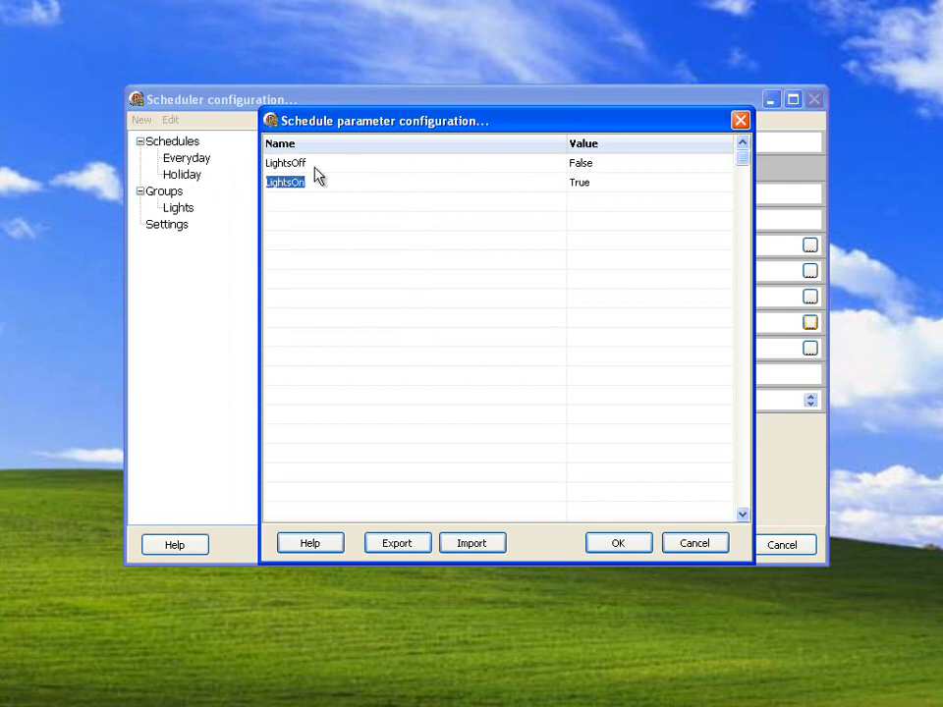
click(693, 543)
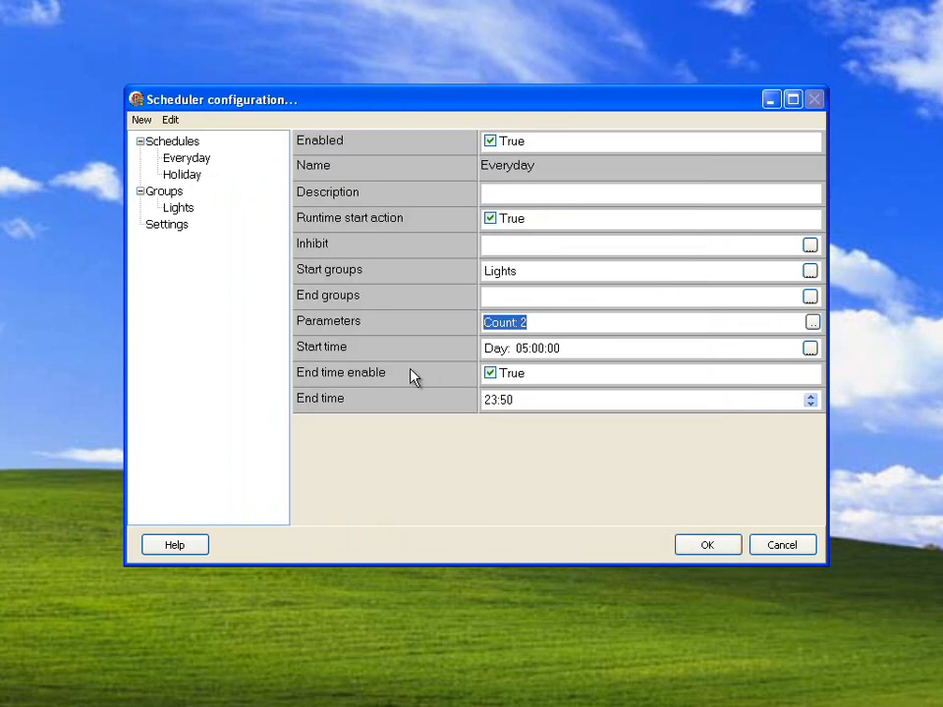
- Open the Everyday schedule's start time configuration and examine the Day and Daily options
click(526, 352)
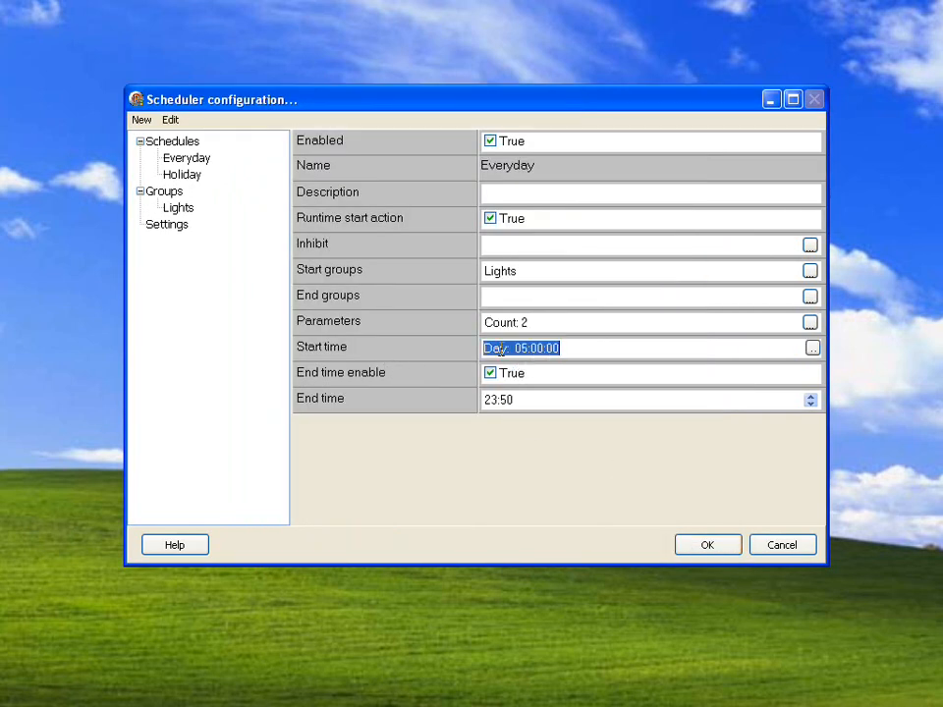
click(812, 348)
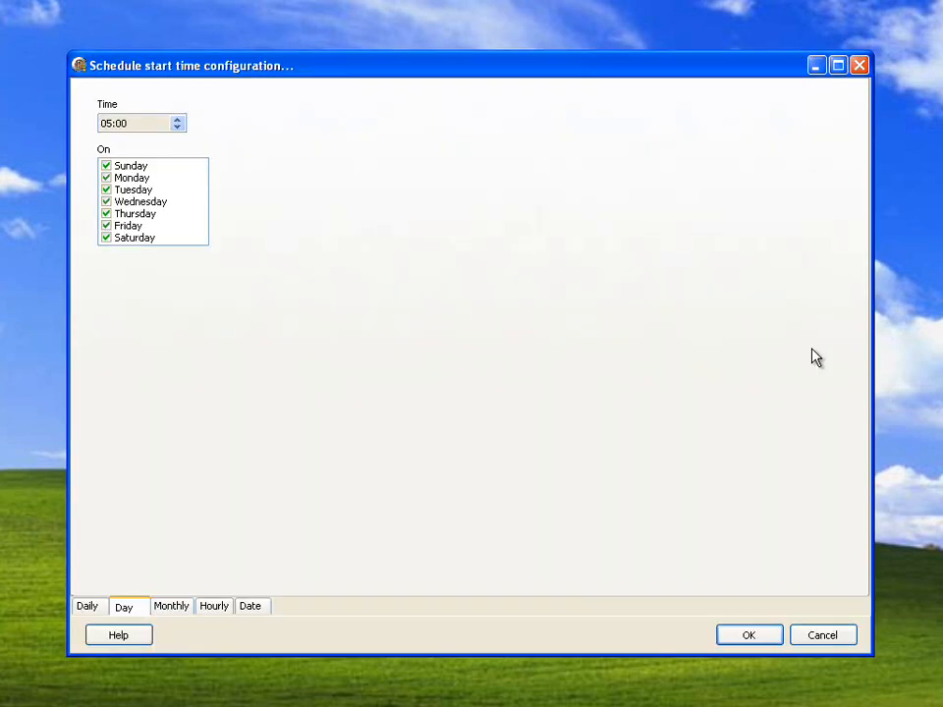
click(106, 191)
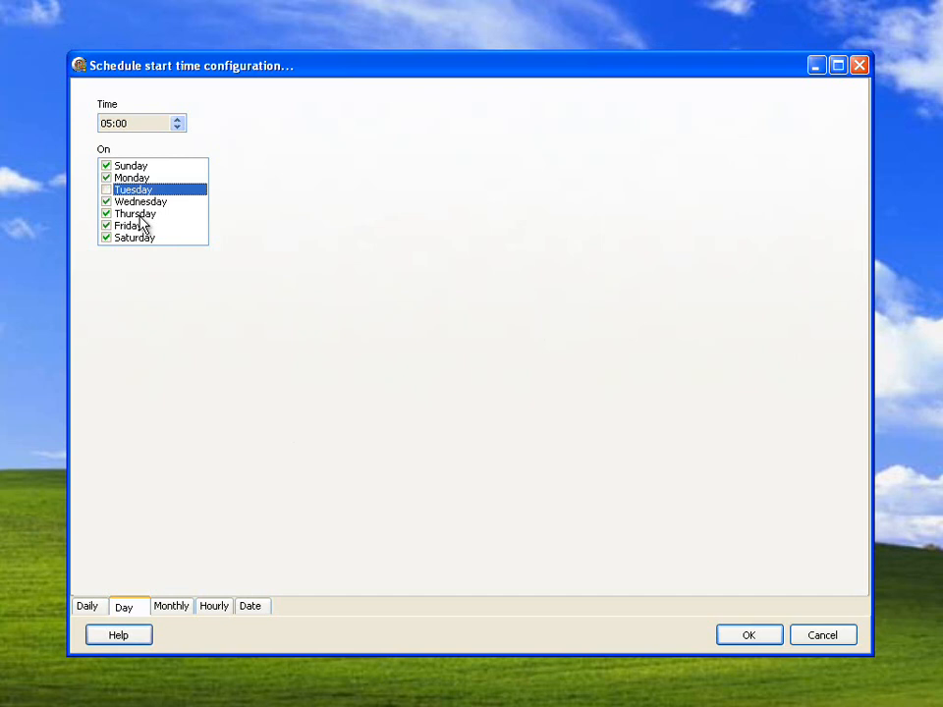
click(92, 608)
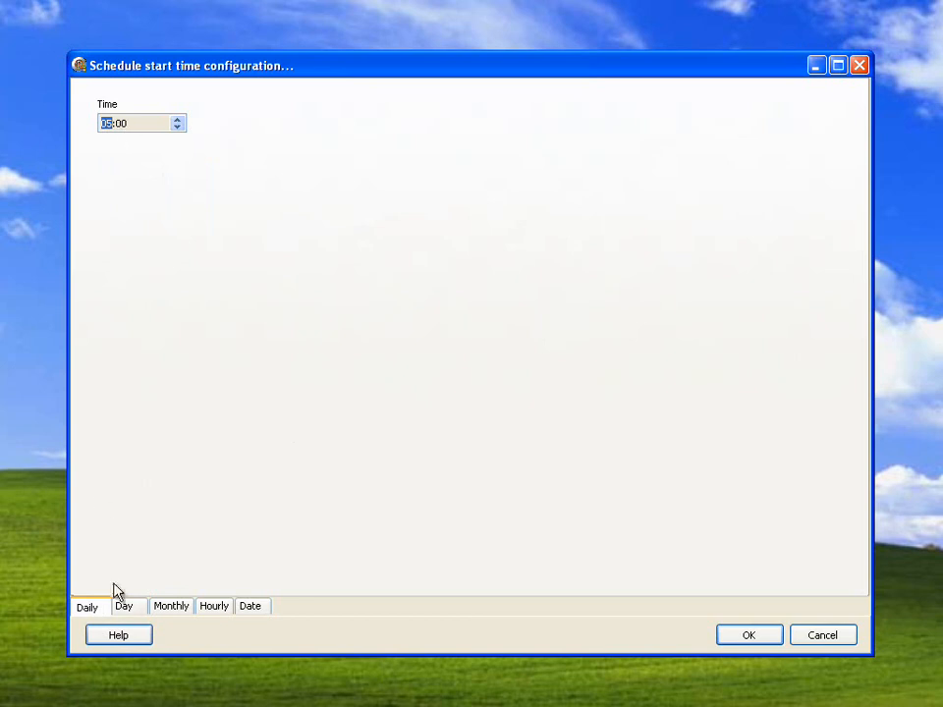
- Try a monthly start on day 19 of January, March and July, and clear the selected months again
click(160, 610)
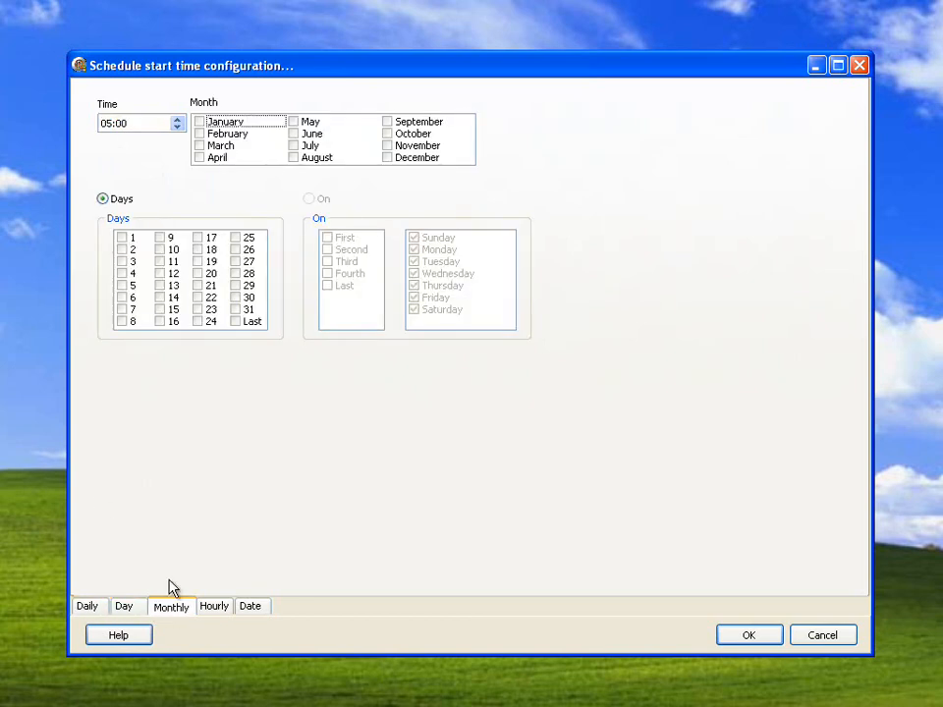
click(199, 122)
click(200, 145)
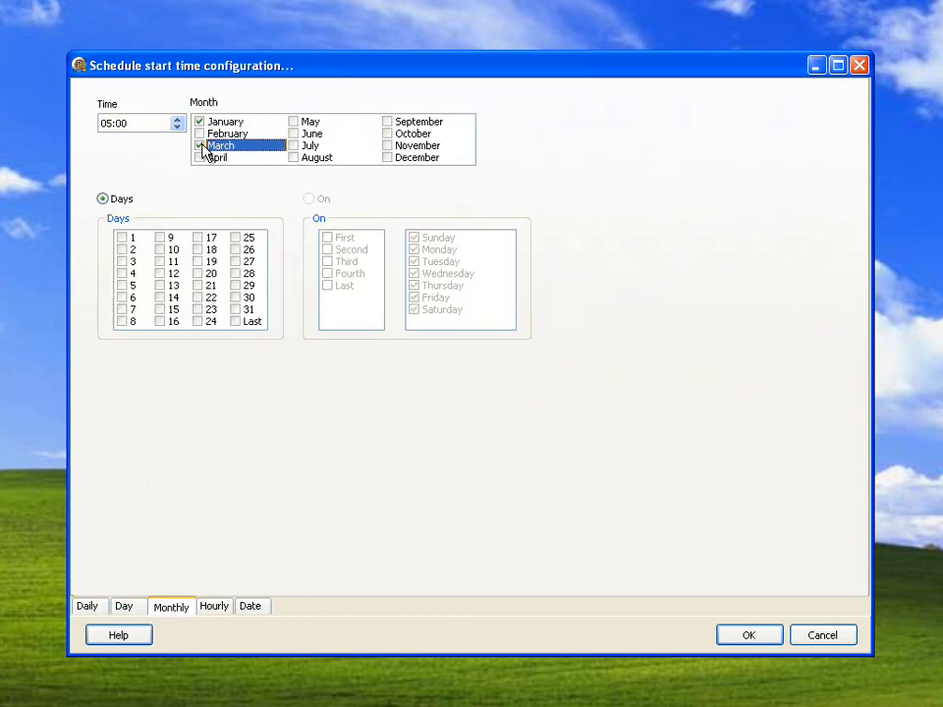
click(292, 145)
click(203, 262)
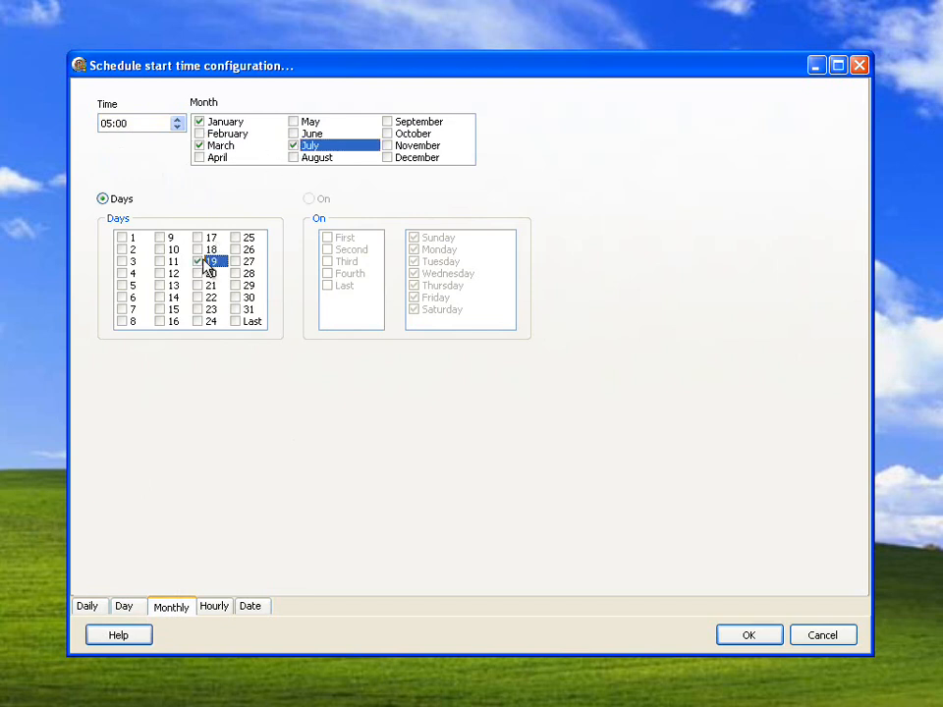
click(199, 122)
click(199, 146)
click(292, 145)
- View the hourly option, try the start dates January 1, June 1 and July 6, and cancel the start time configuration
click(215, 607)
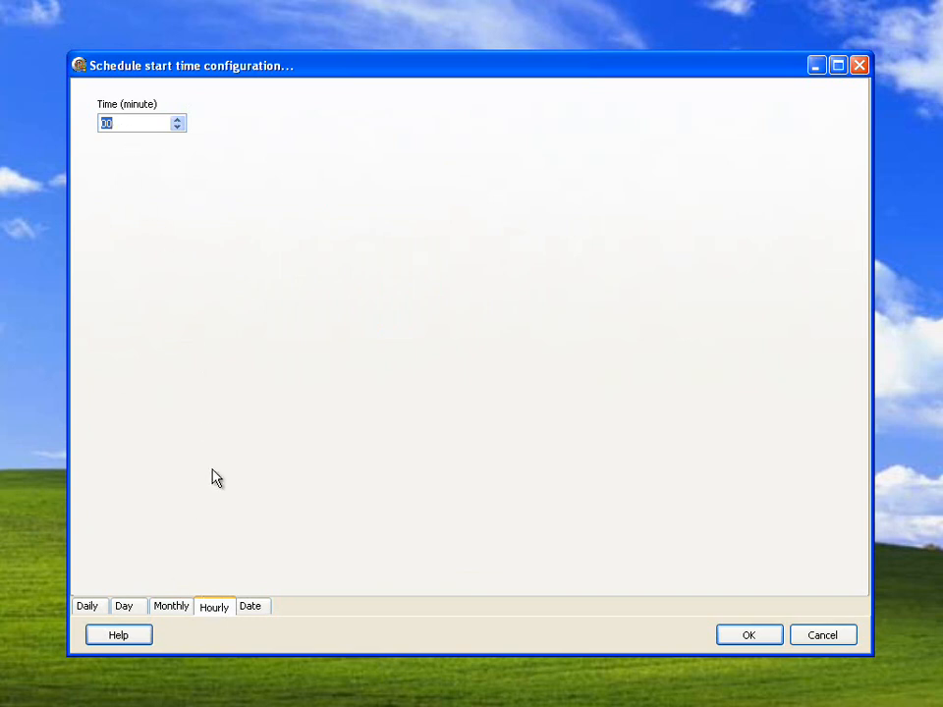
click(250, 608)
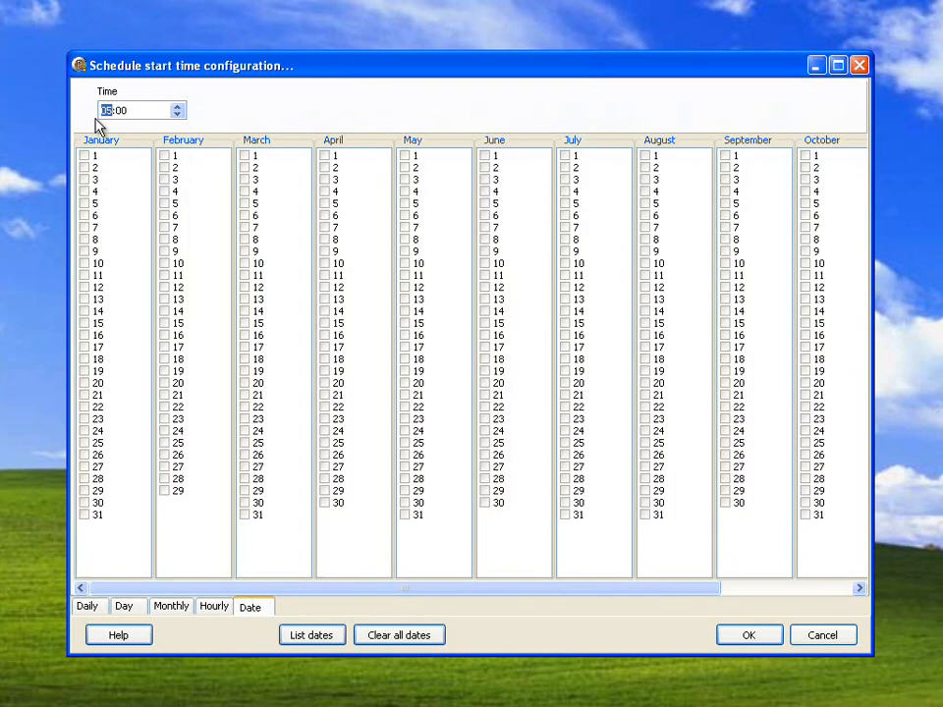
click(86, 156)
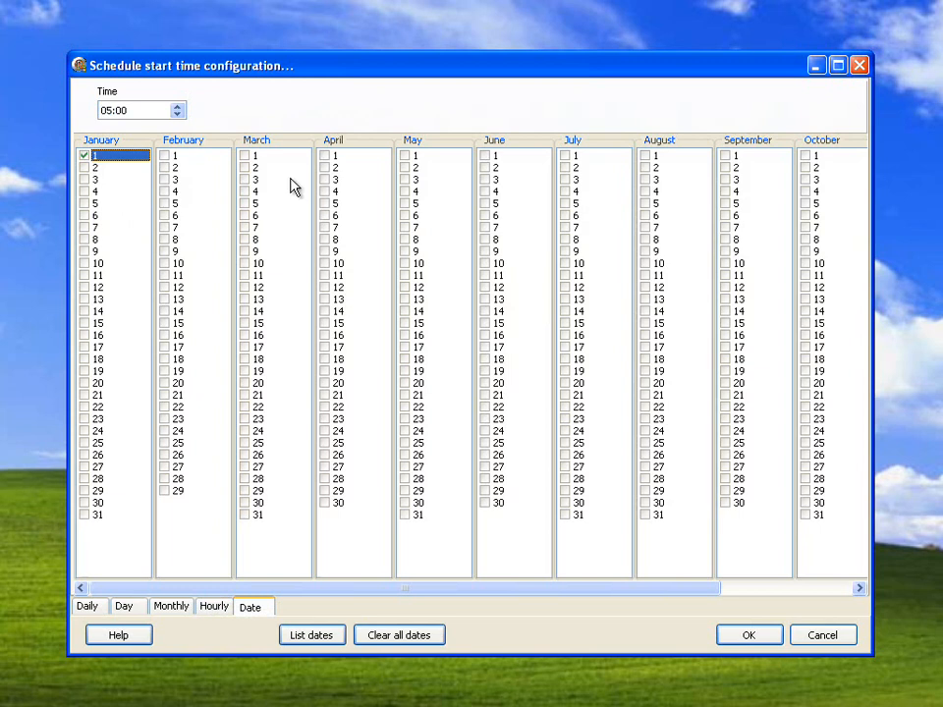
click(485, 156)
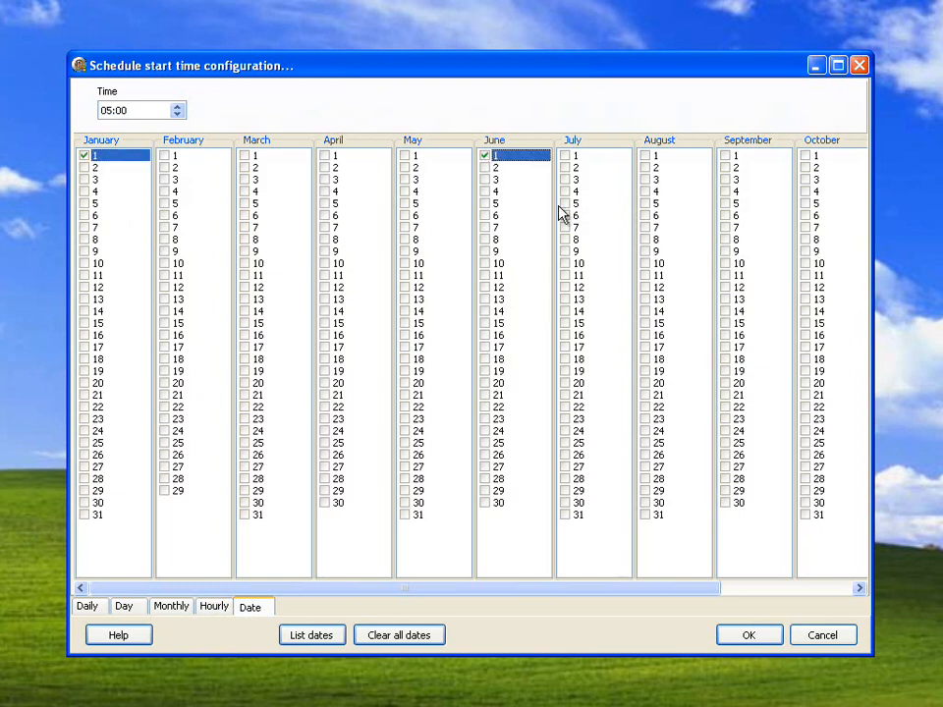
click(567, 216)
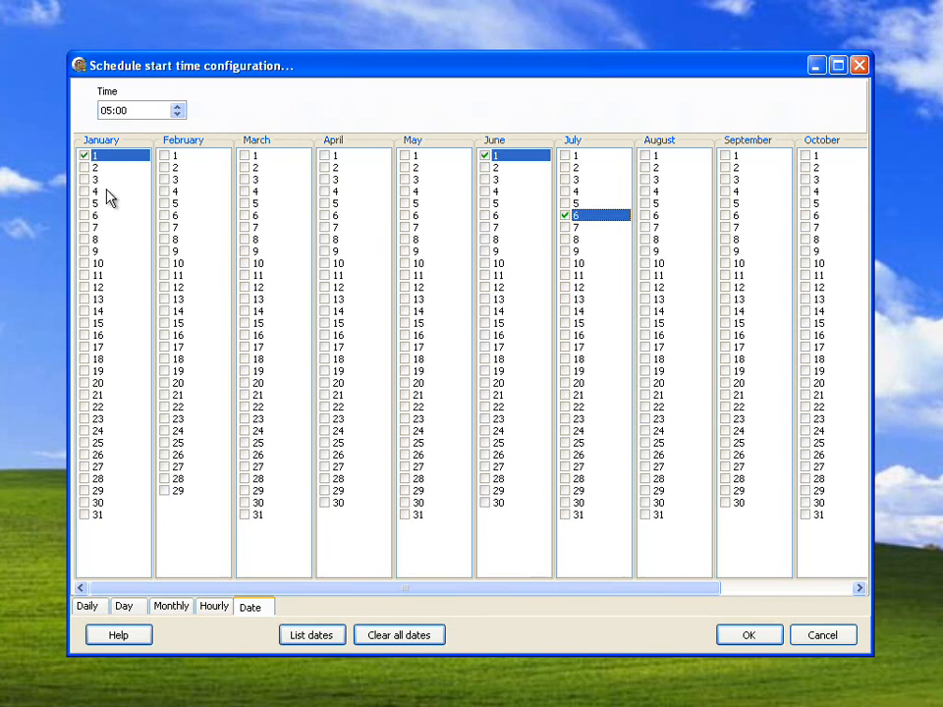
click(484, 155)
click(85, 156)
click(84, 156)
click(809, 644)
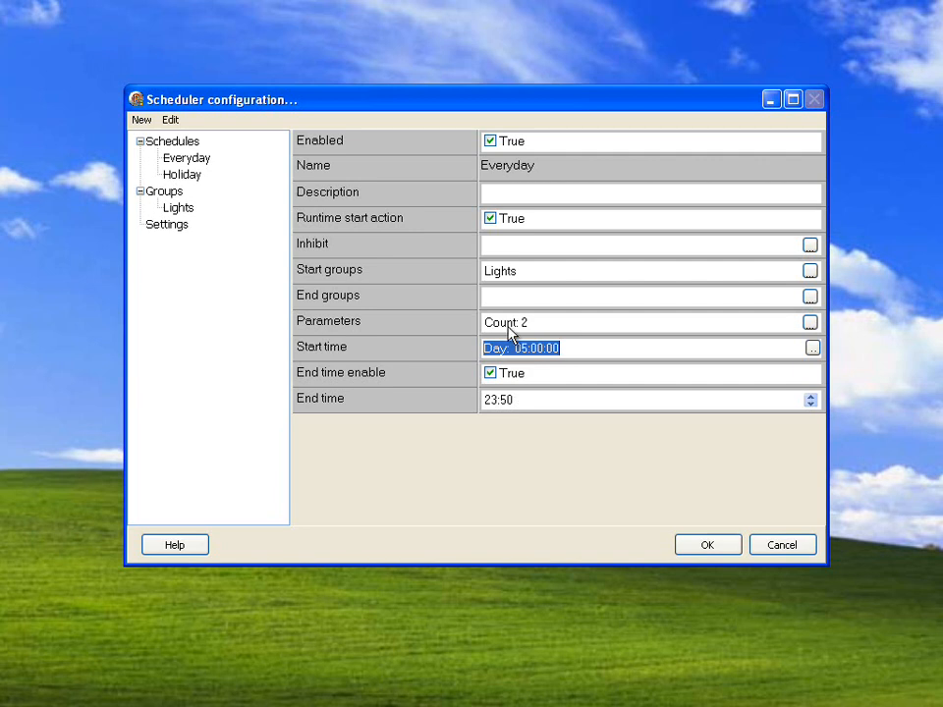
- Open the North_Lights write item of the Lights group and examine its point, trigger parameters and delays
click(545, 349)
click(180, 209)
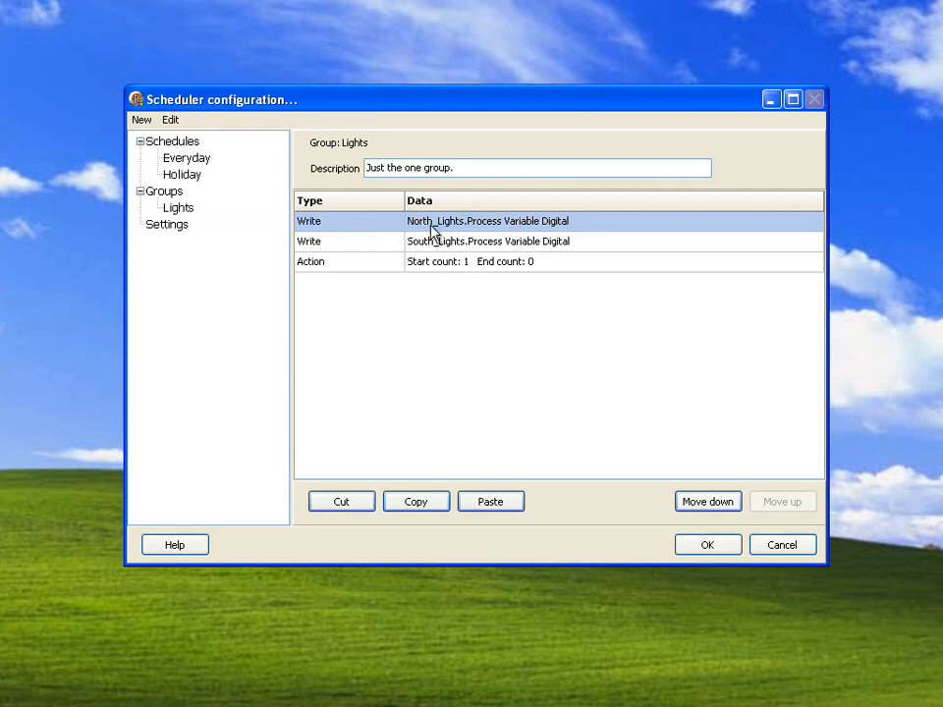
double_click(430, 224)
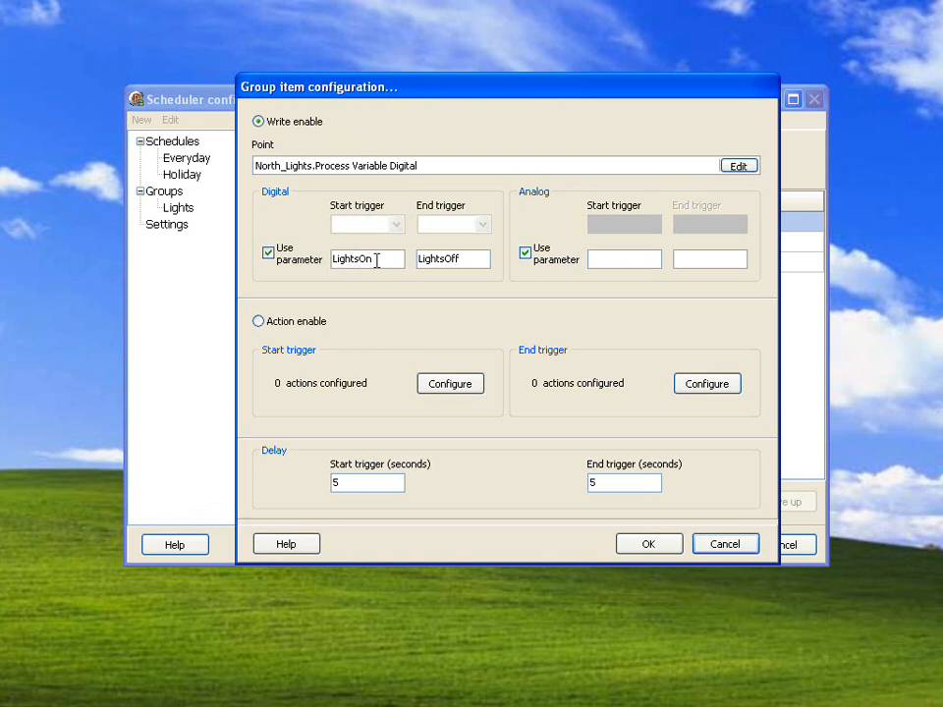
drag(418, 167, 340, 171)
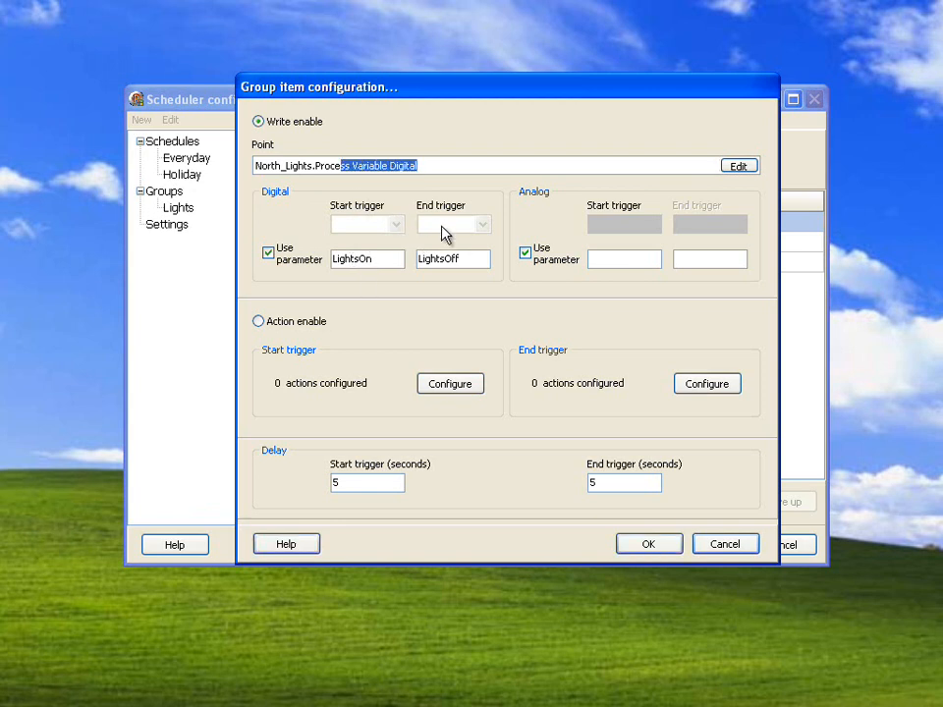
- Open the parameter selection for the North_Lights item's digital start trigger, review the available parameters and cancel the selection
click(429, 166)
double_click(375, 259)
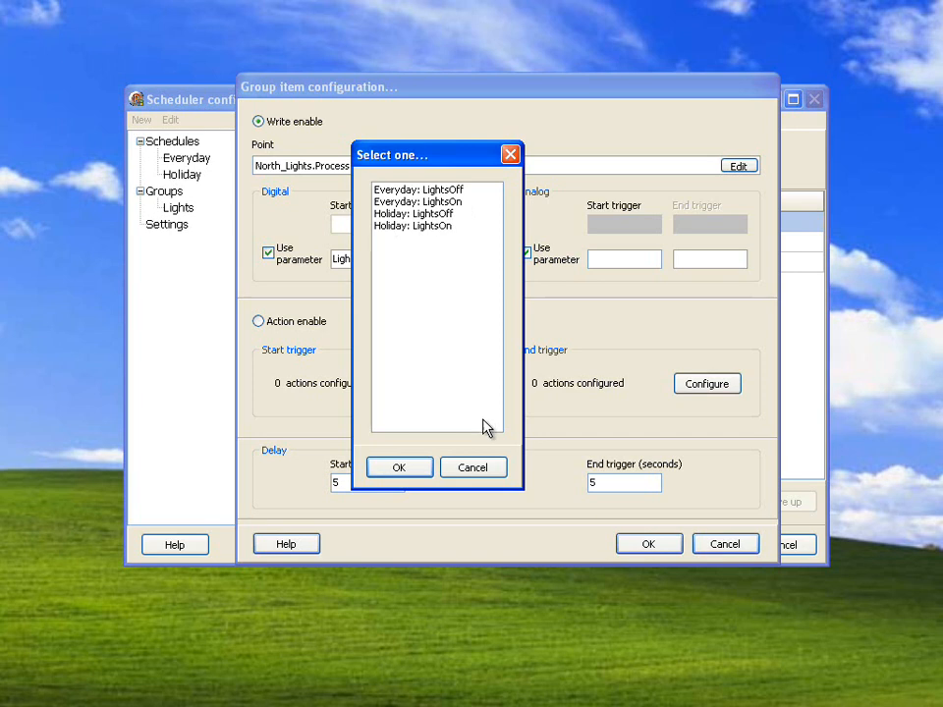
click(475, 474)
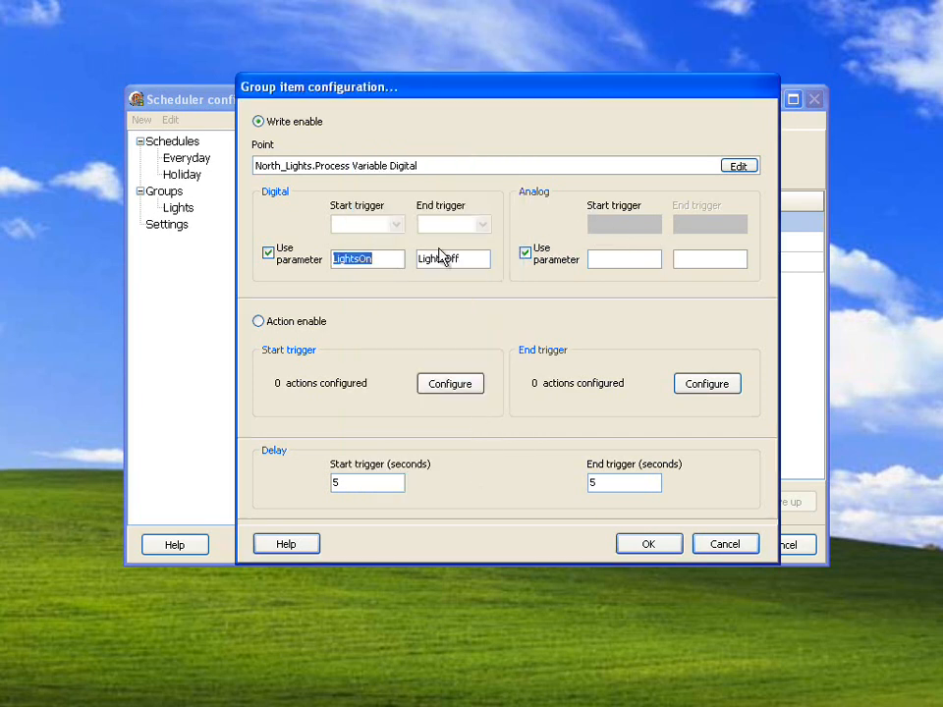
- Turn off parameter use for the digital triggers, view the fixed start and end trigger choices, and turn parameter use back on
click(299, 259)
click(396, 225)
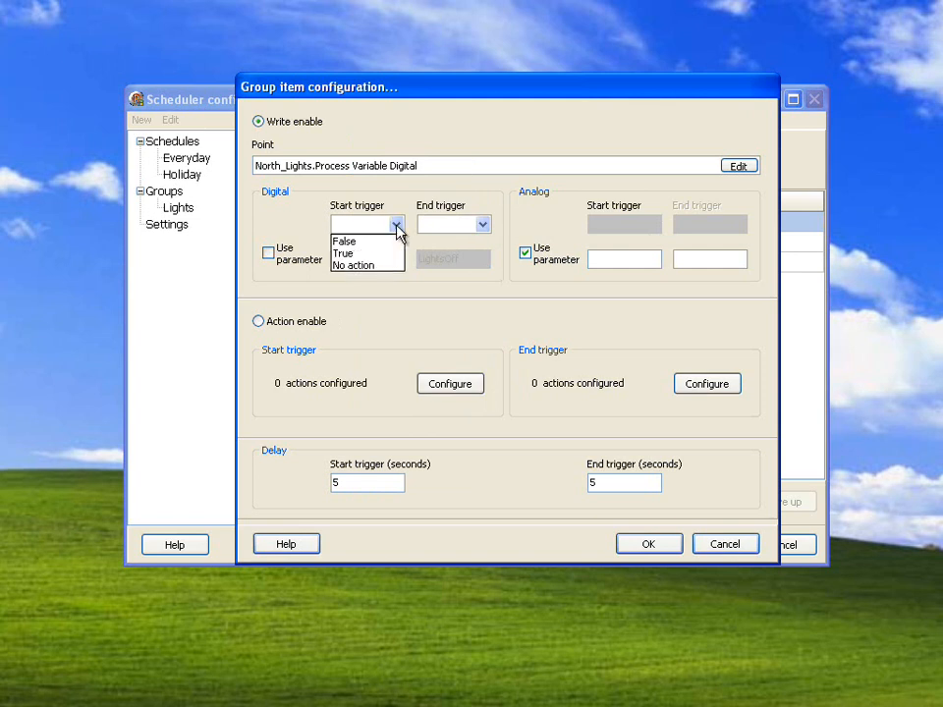
click(478, 231)
click(291, 263)
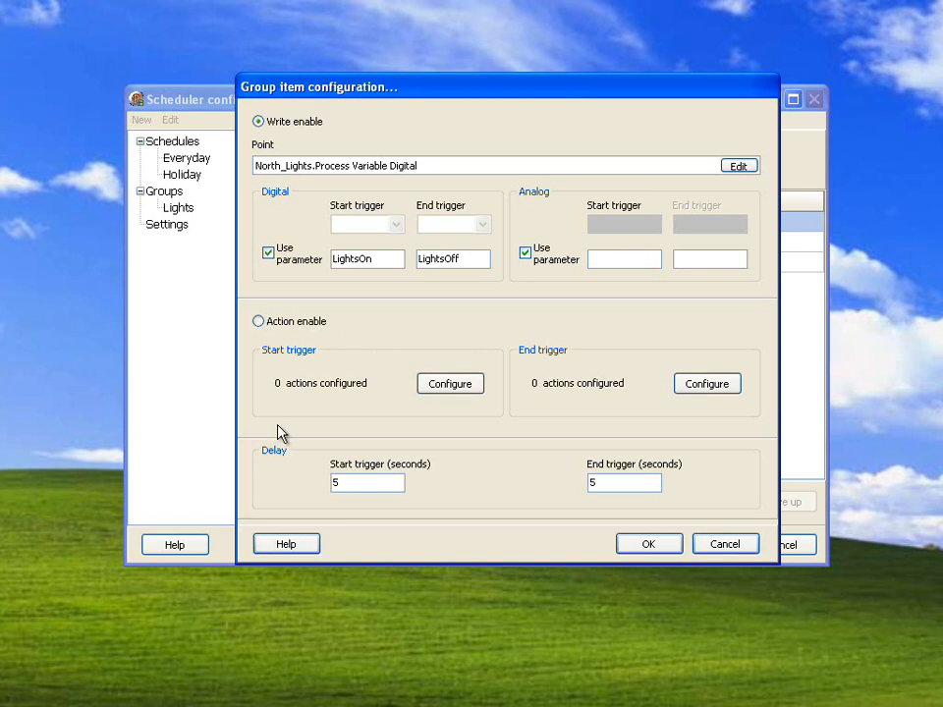
- Examine the North_Lights item's point and start trigger delay, and cancel the item configuration
double_click(362, 483)
drag(411, 165, 268, 173)
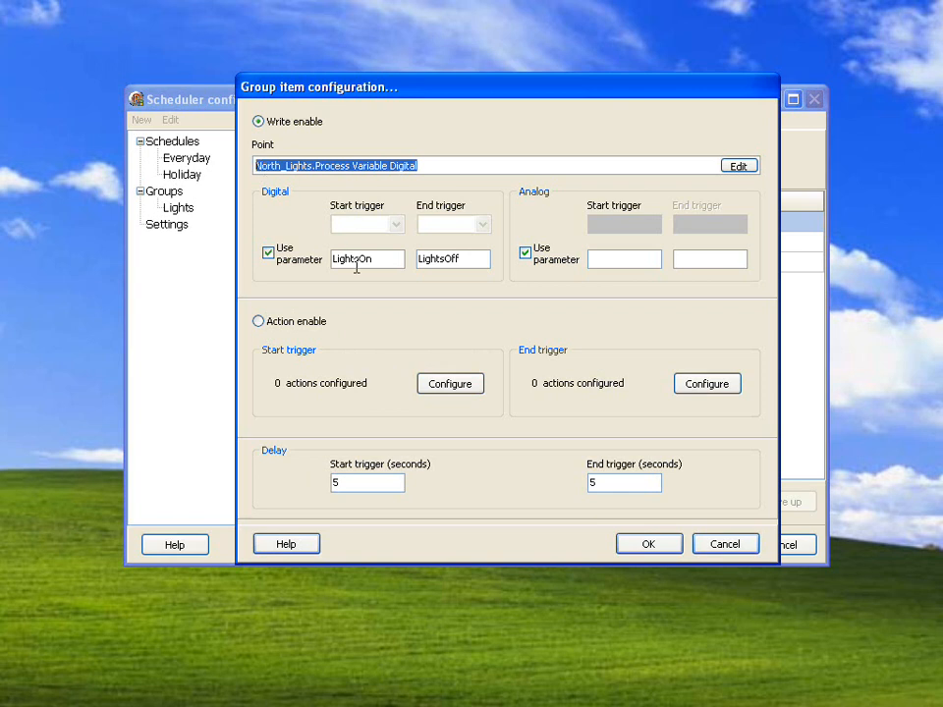
click(334, 481)
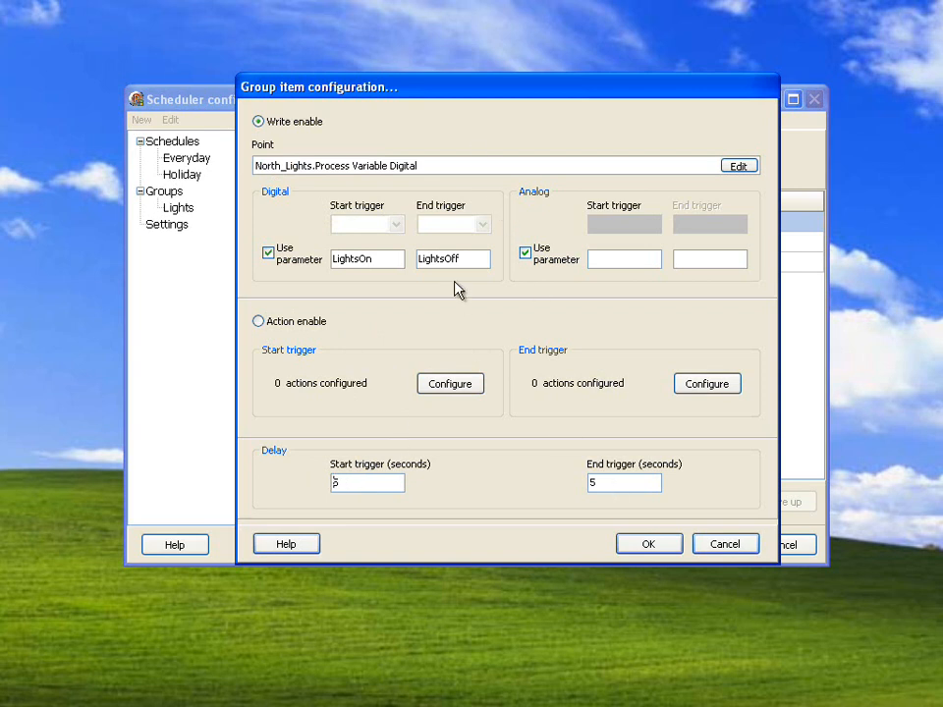
click(707, 546)
- Open the South_Lights write item of the Lights group, examine its start trigger delay and cancel its configuration
click(416, 246)
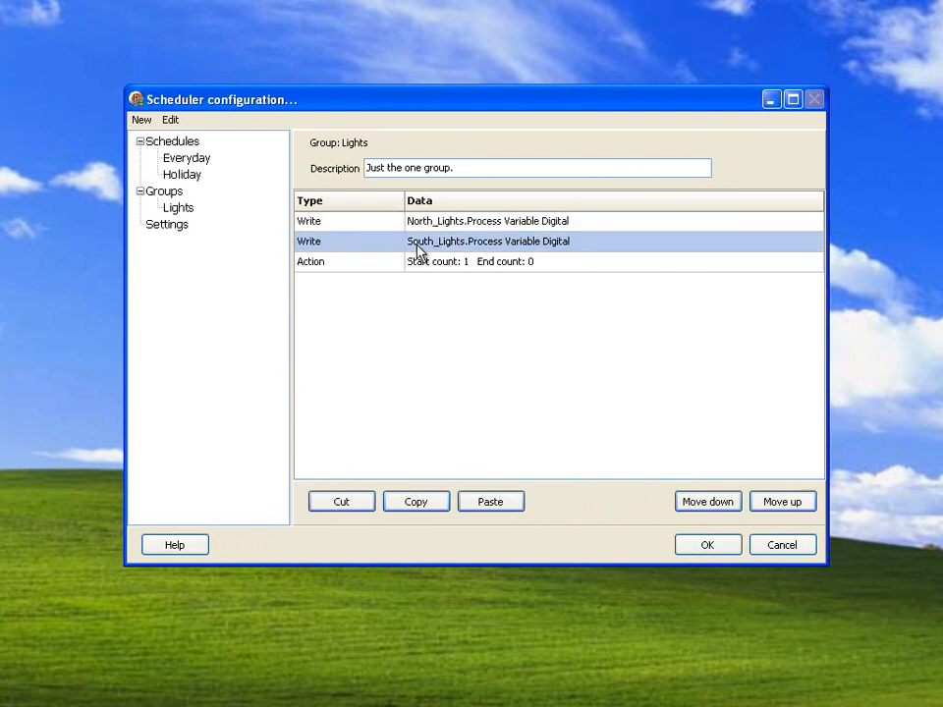
double_click(417, 245)
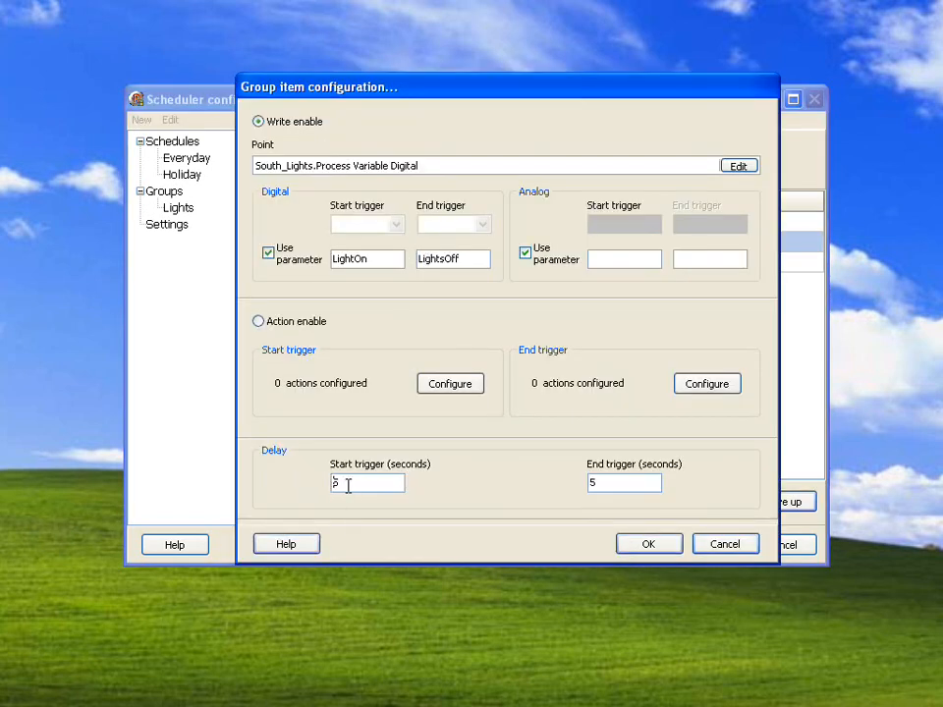
click(725, 545)
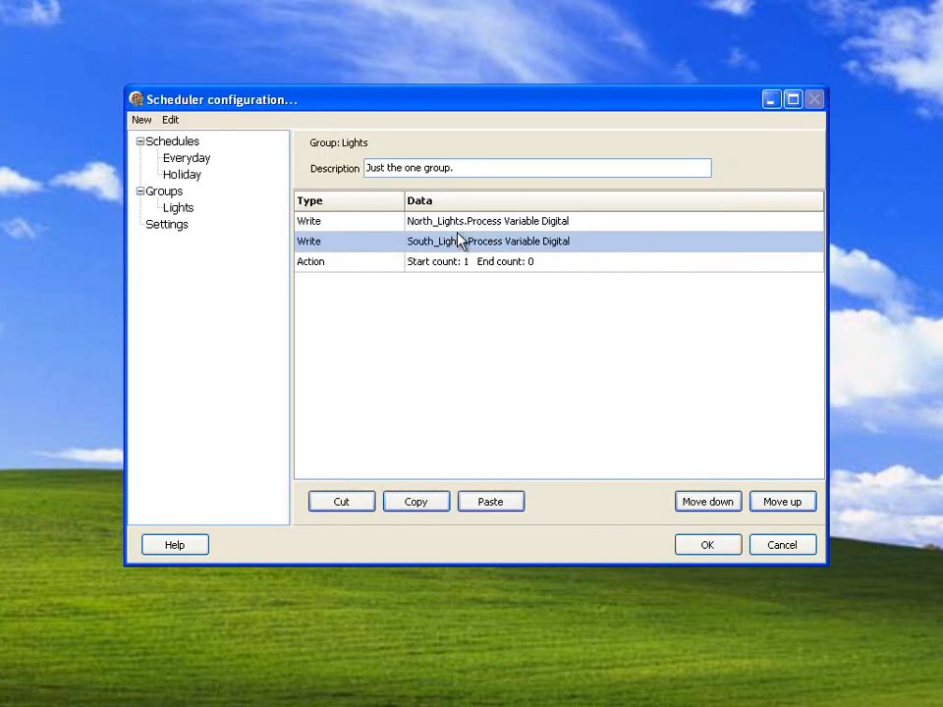
- View the configurations of the Lights group's action item and its North_Lights write item, closing each one again
double_click(442, 263)
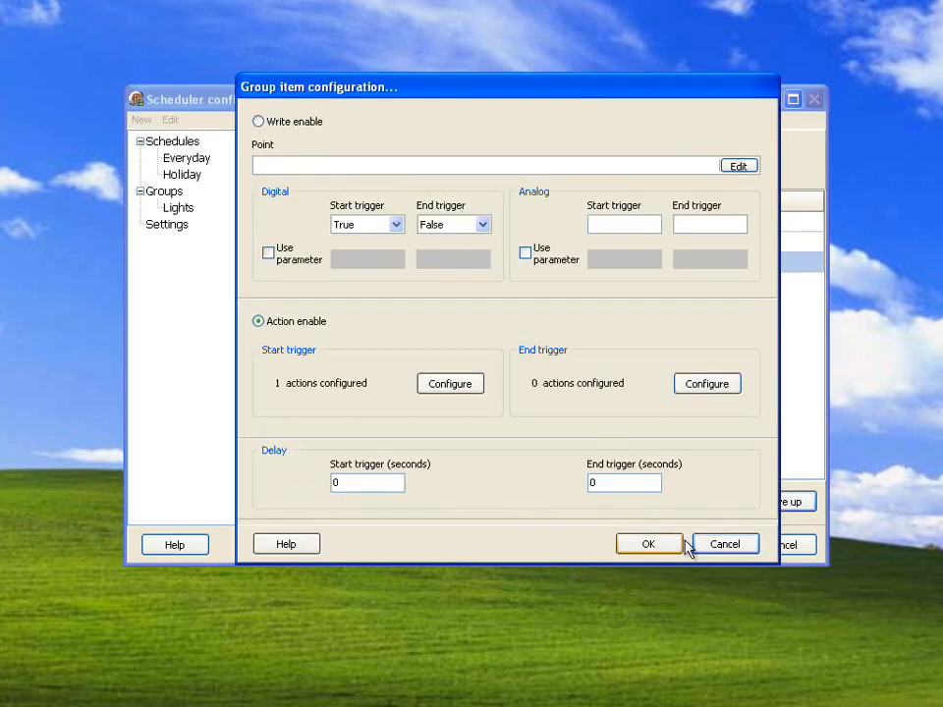
click(674, 540)
double_click(447, 224)
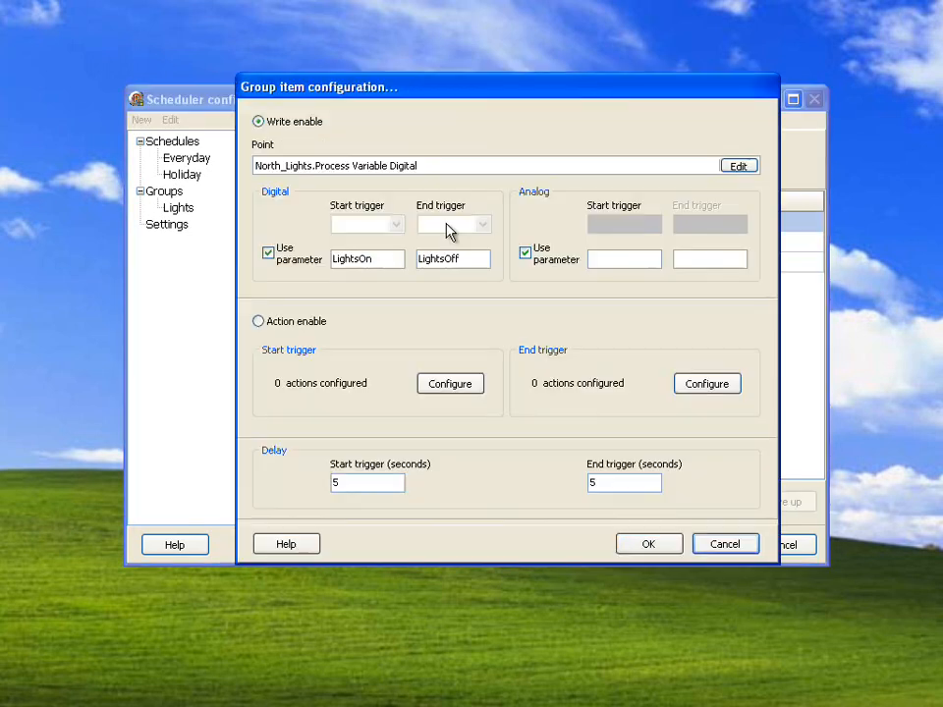
click(707, 548)
- Open the action item's start trigger actions and look through the full list of commands available for a new action
double_click(469, 269)
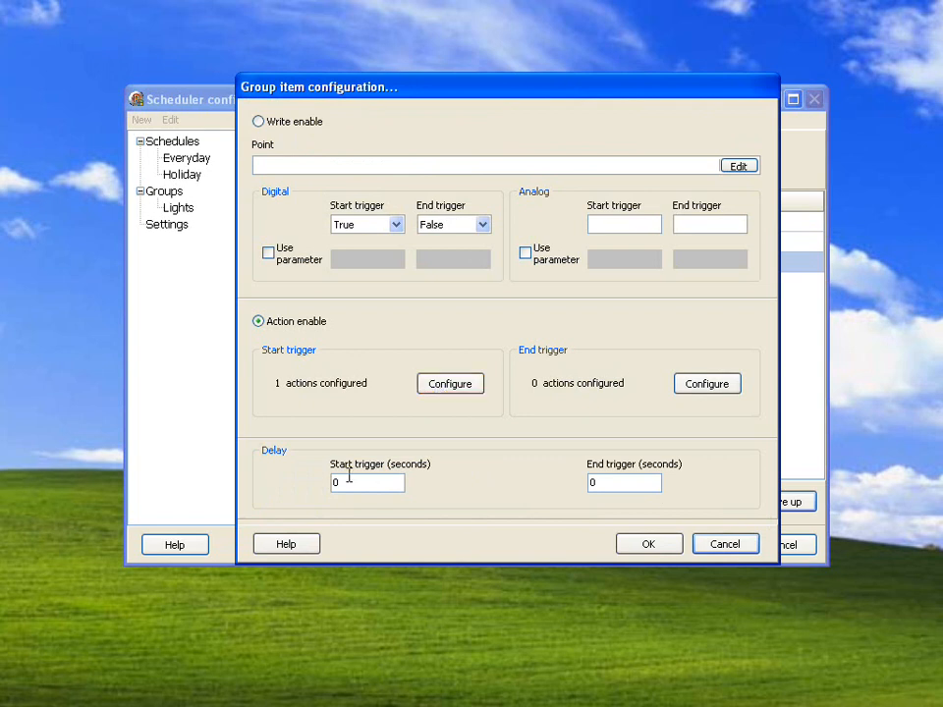
click(438, 388)
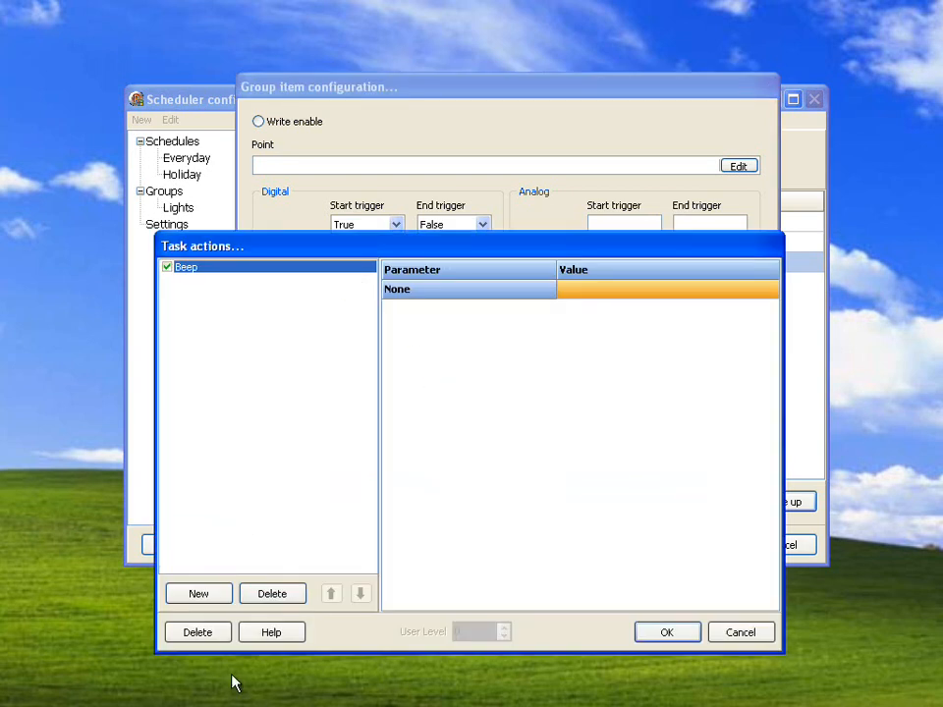
click(208, 595)
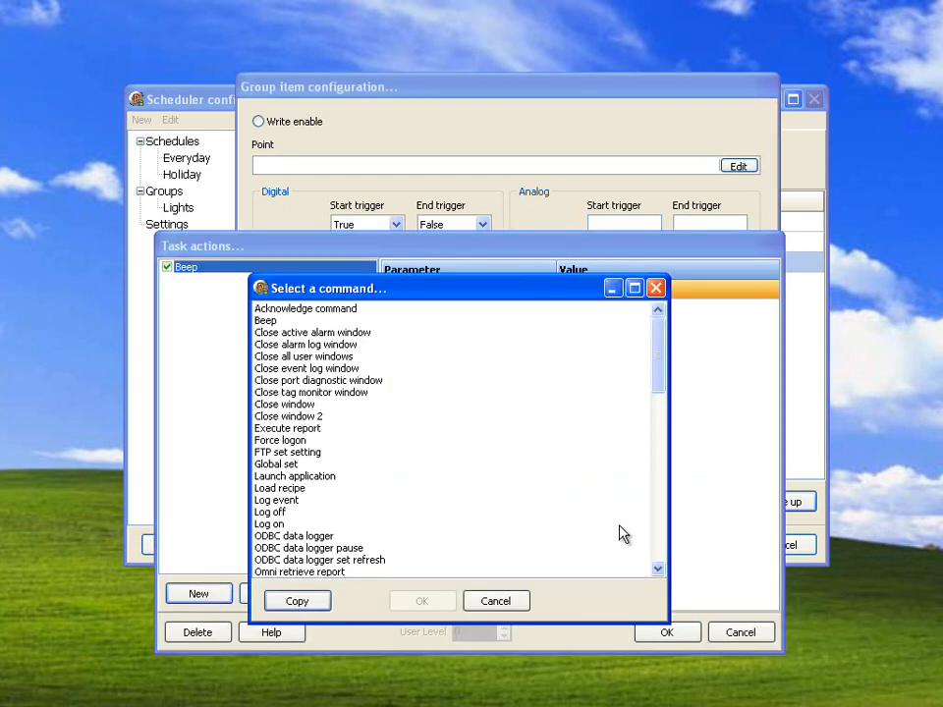
click(657, 569)
scroll(514, 475, down, 2)
click(513, 476)
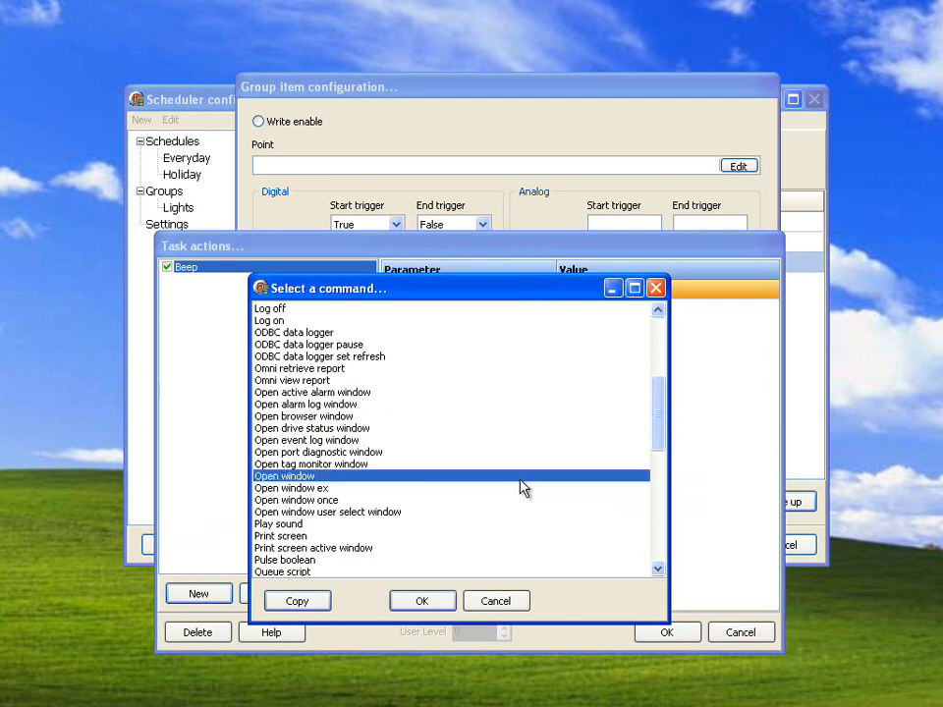
click(657, 570)
click(657, 570)
click(657, 571)
click(657, 570)
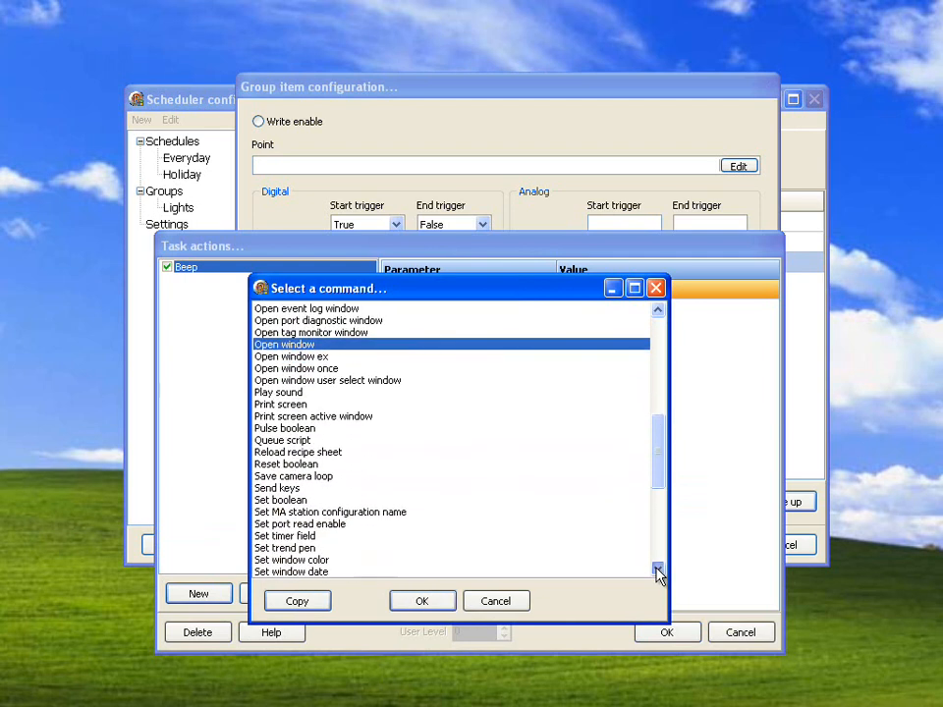
click(657, 570)
click(657, 571)
click(656, 570)
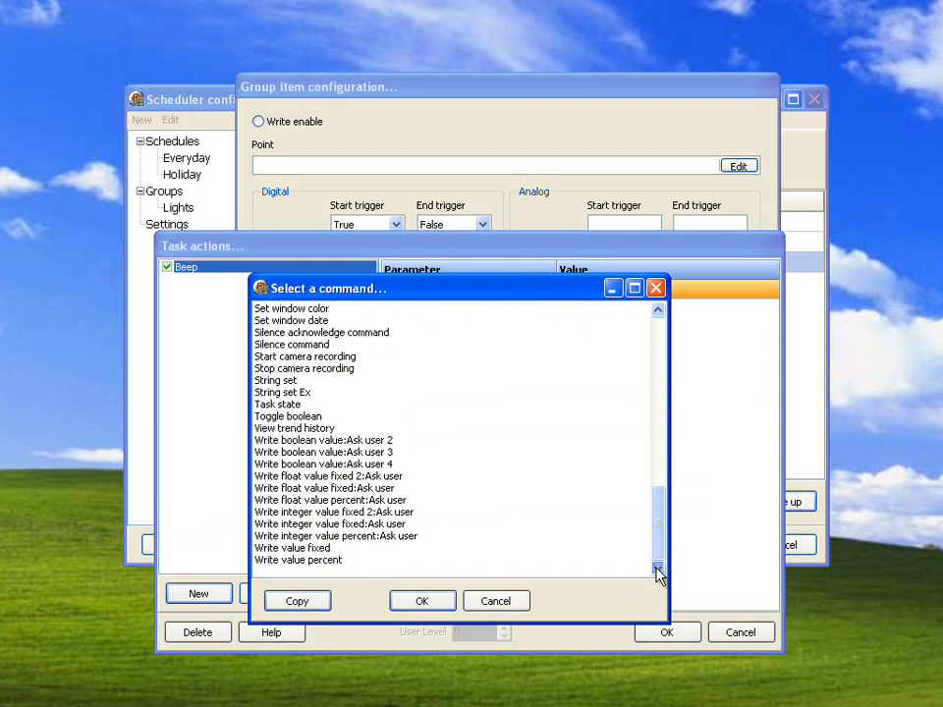
- Select the command Write boolean value:Ask user 2, leave the command list without adding it, and close the action item's configuration
click(365, 442)
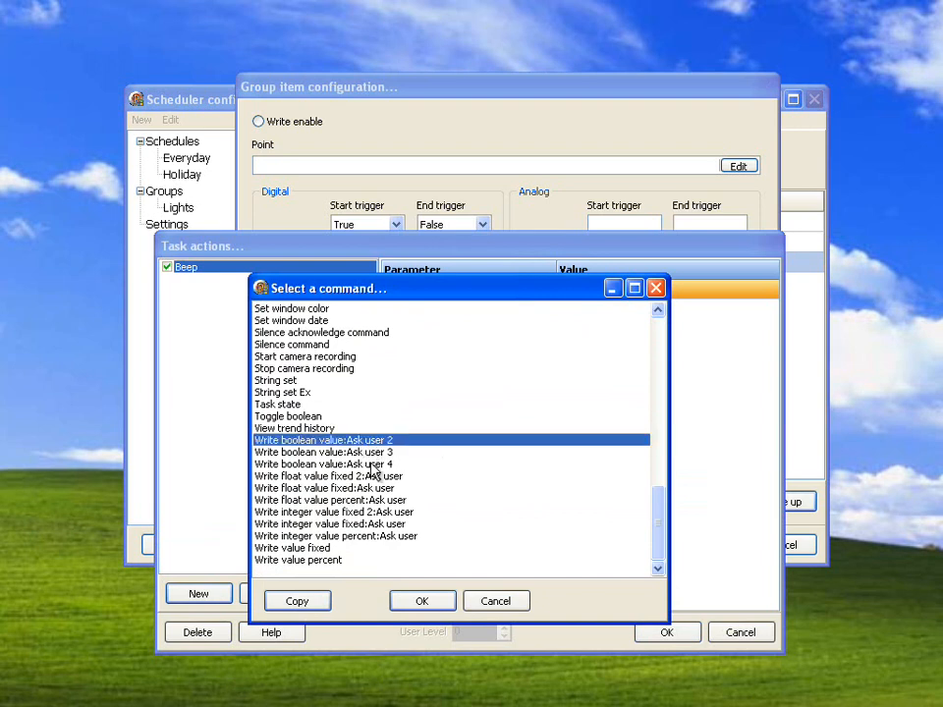
click(447, 600)
click(678, 633)
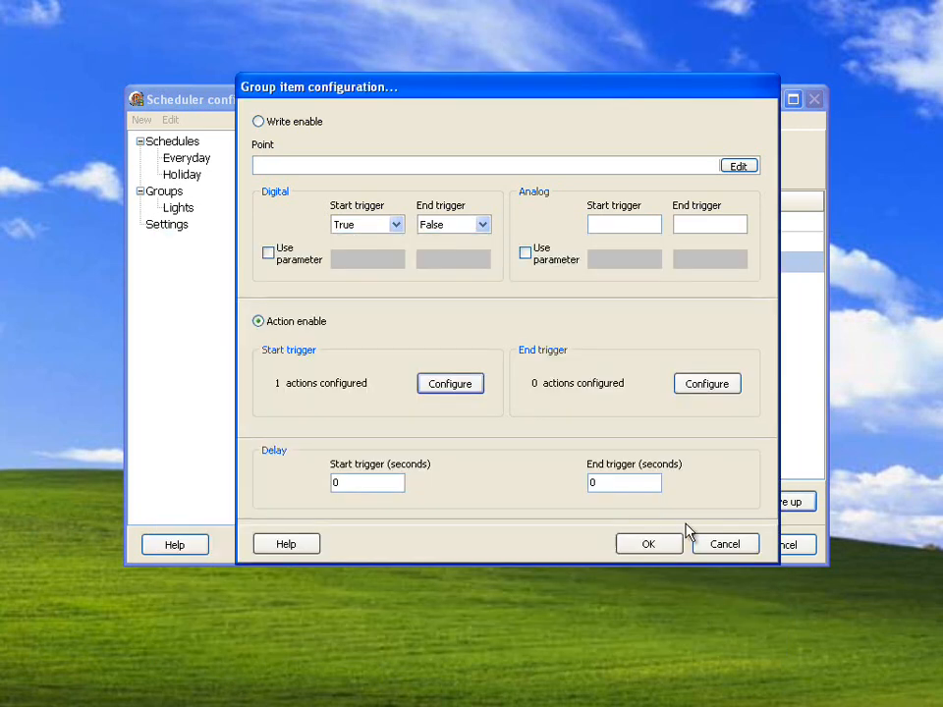
click(650, 543)
- Remove Lights from the Everyday schedule's start groups, add it back, and cancel the group selection
click(191, 159)
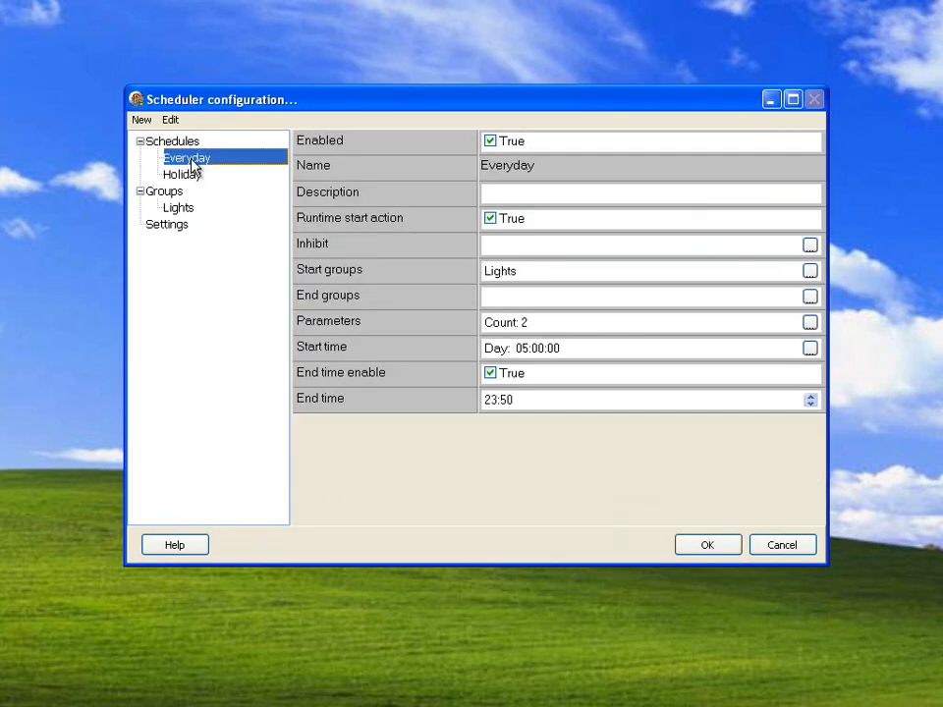
click(809, 271)
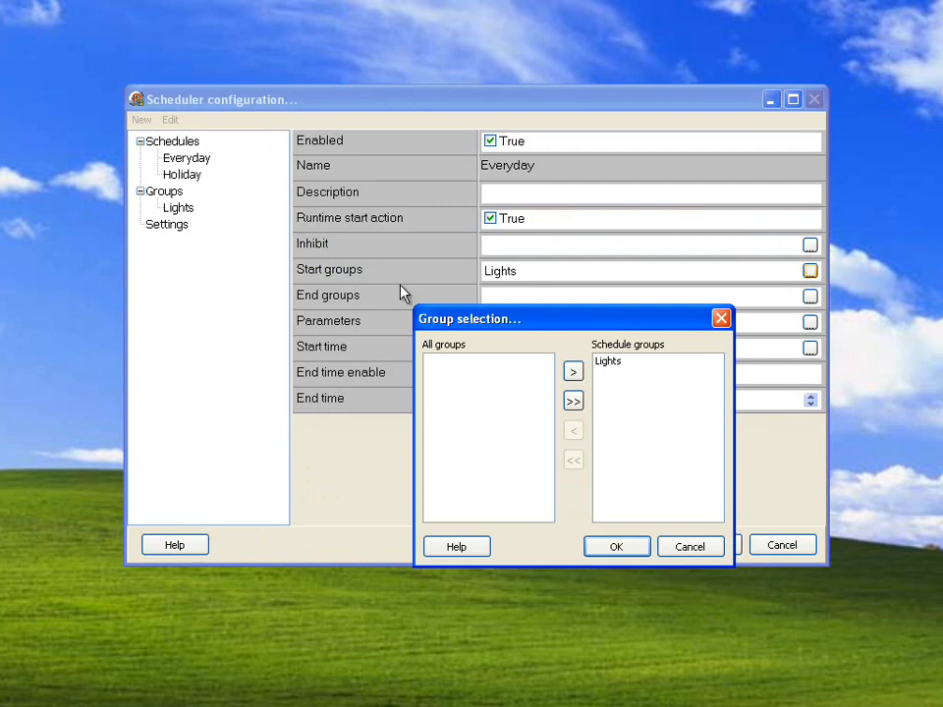
double_click(608, 362)
double_click(455, 365)
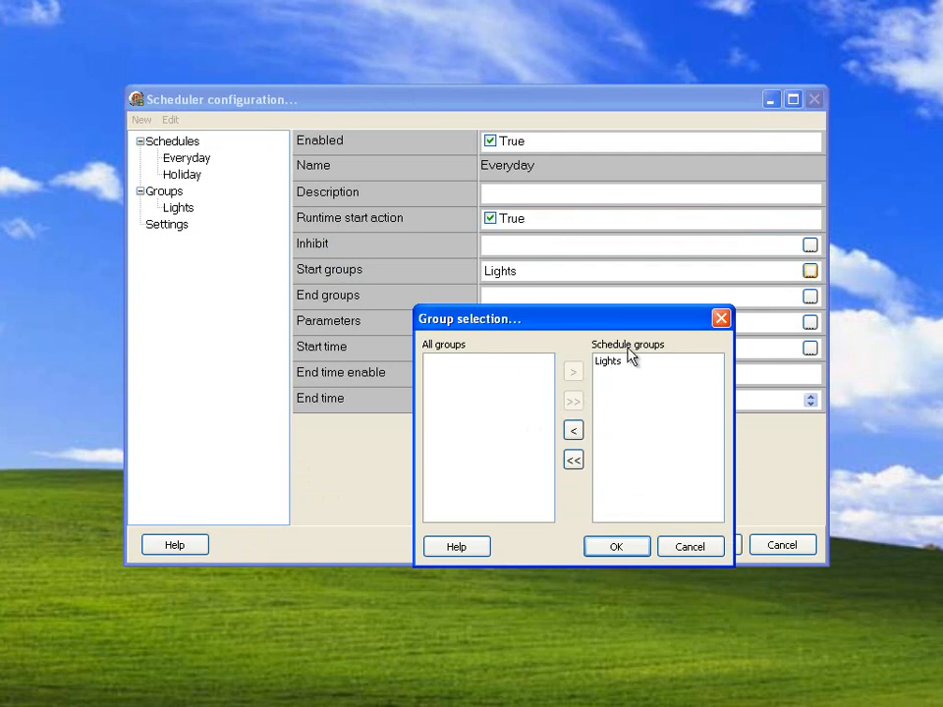
click(691, 547)
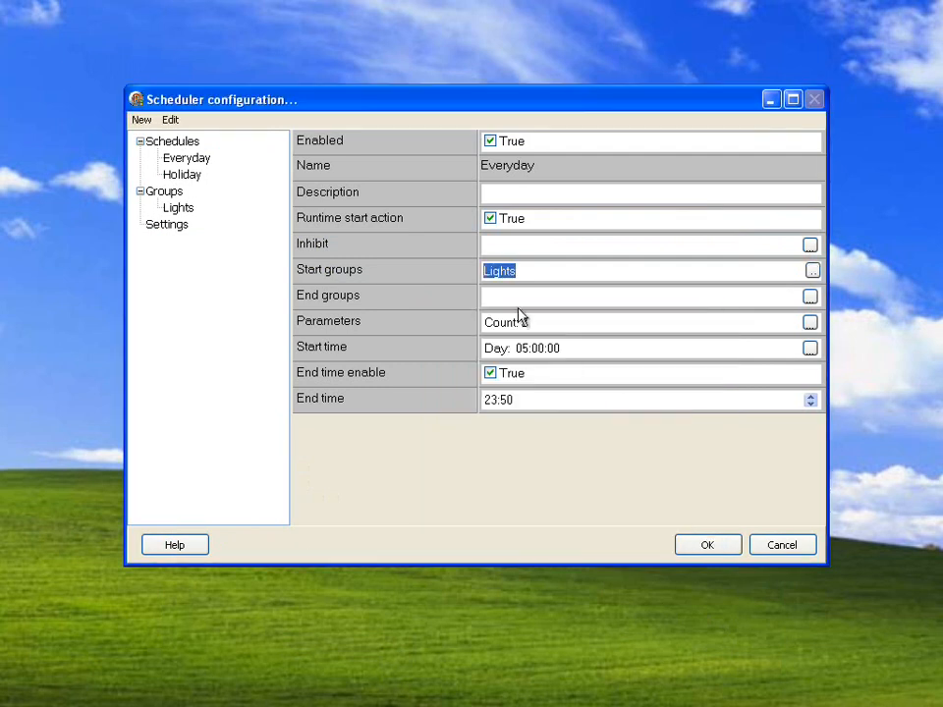
- Check the Everyday schedule's end groups, and view its start time and weekdays before cancelling the start time configuration
click(530, 297)
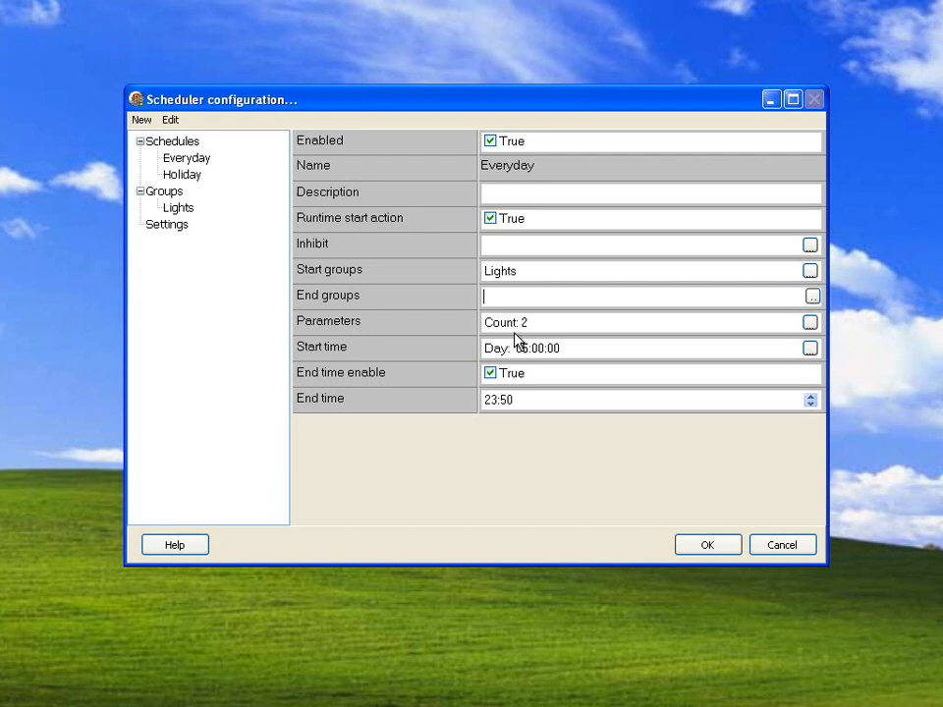
click(193, 161)
click(810, 349)
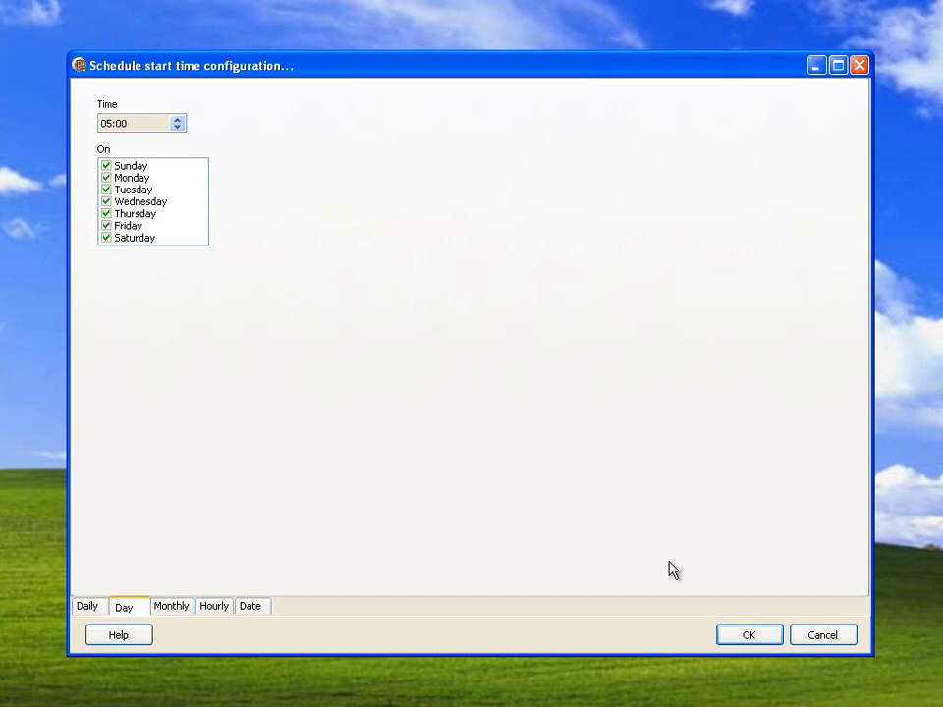
click(800, 633)
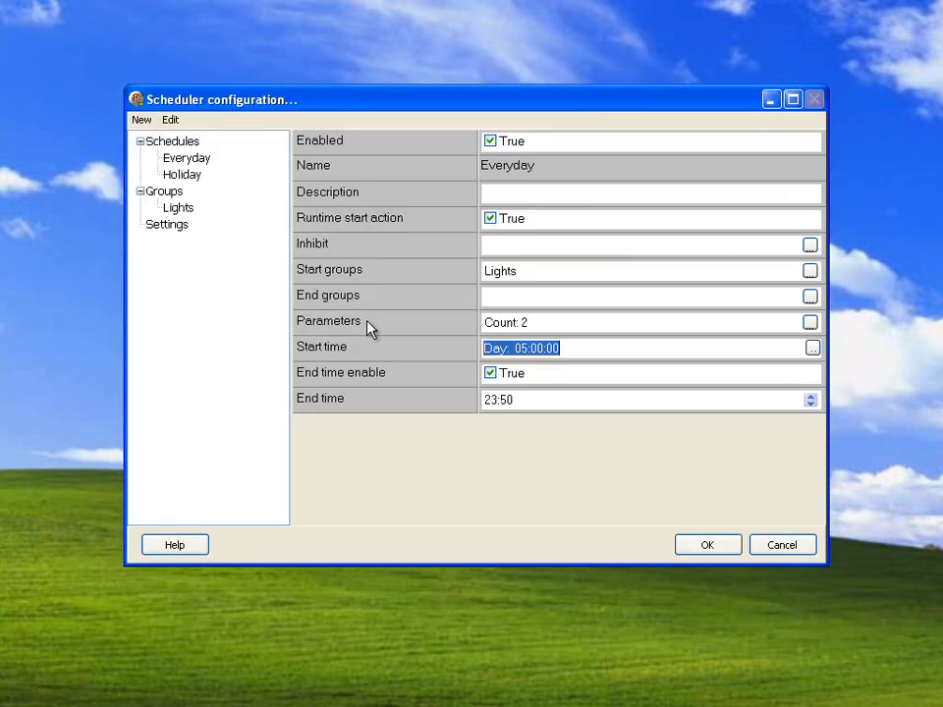
- Show the Holiday schedule, view the selection of its start groups and cancel it
click(183, 177)
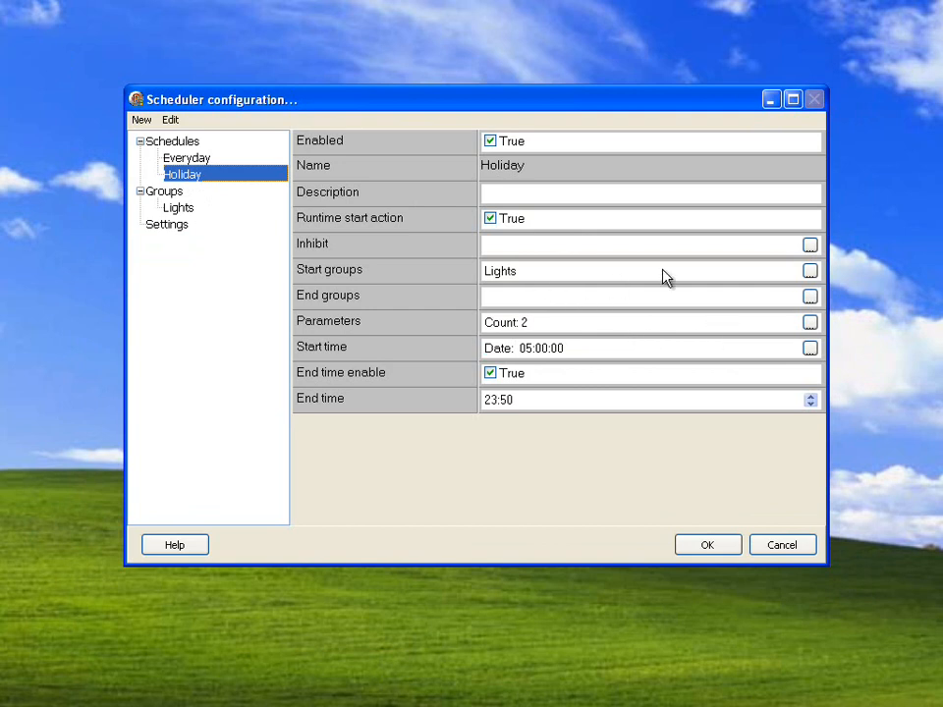
click(809, 272)
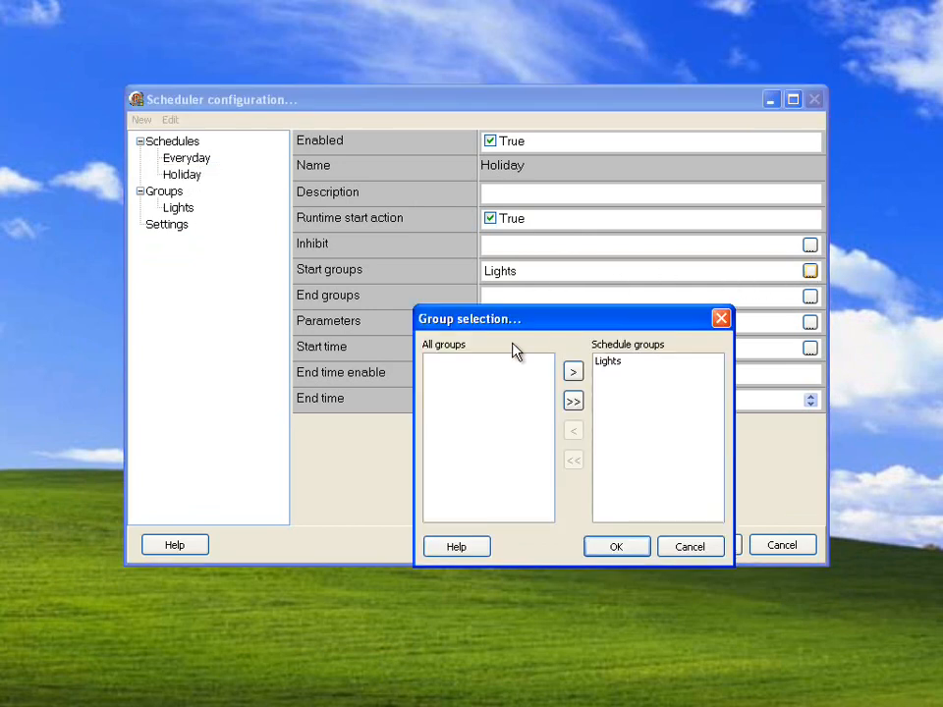
click(667, 544)
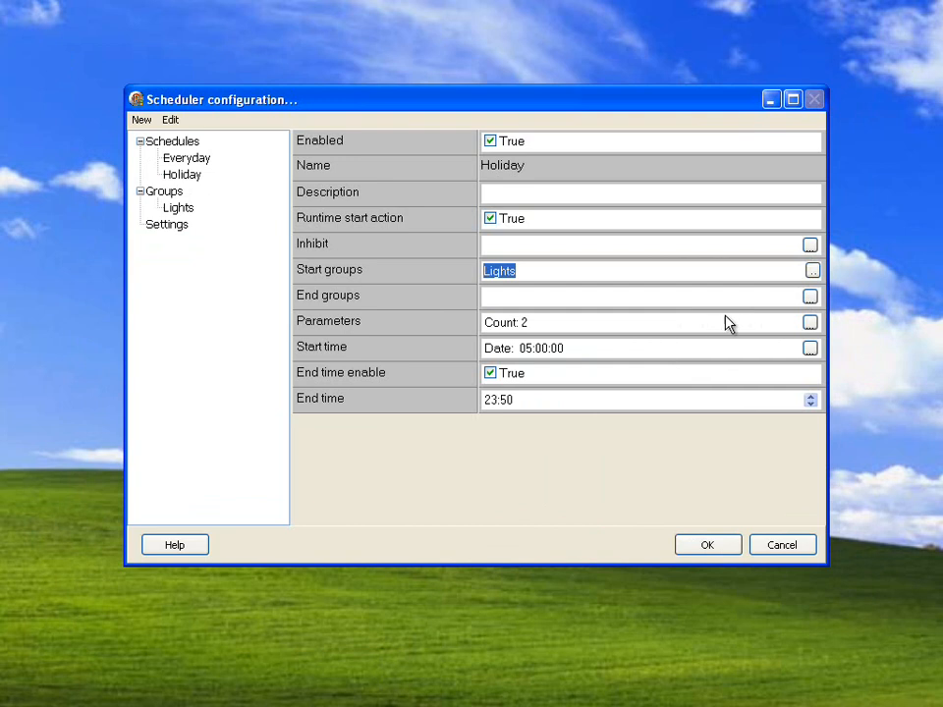
- View the values of the Holiday schedule's LightsOff and LightsOn parameters, and cancel the parameter configuration
click(809, 322)
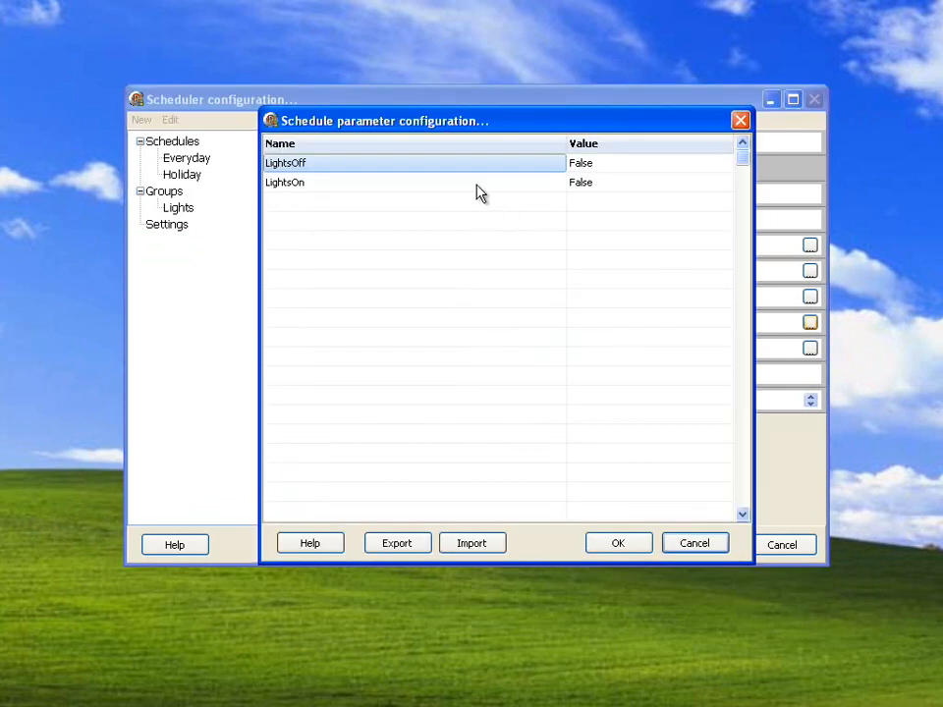
click(586, 165)
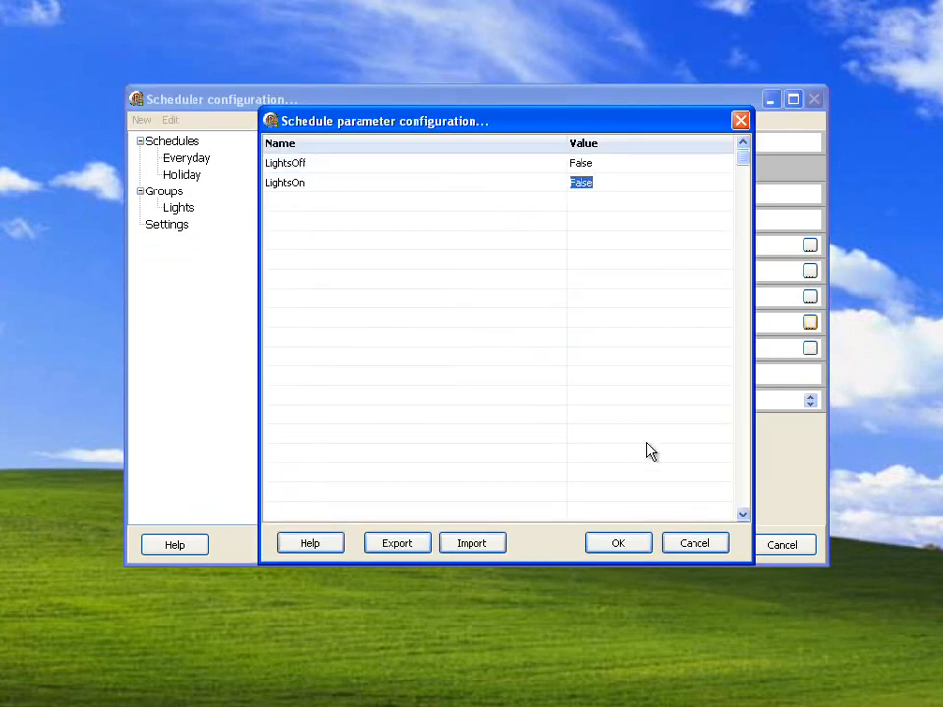
click(687, 543)
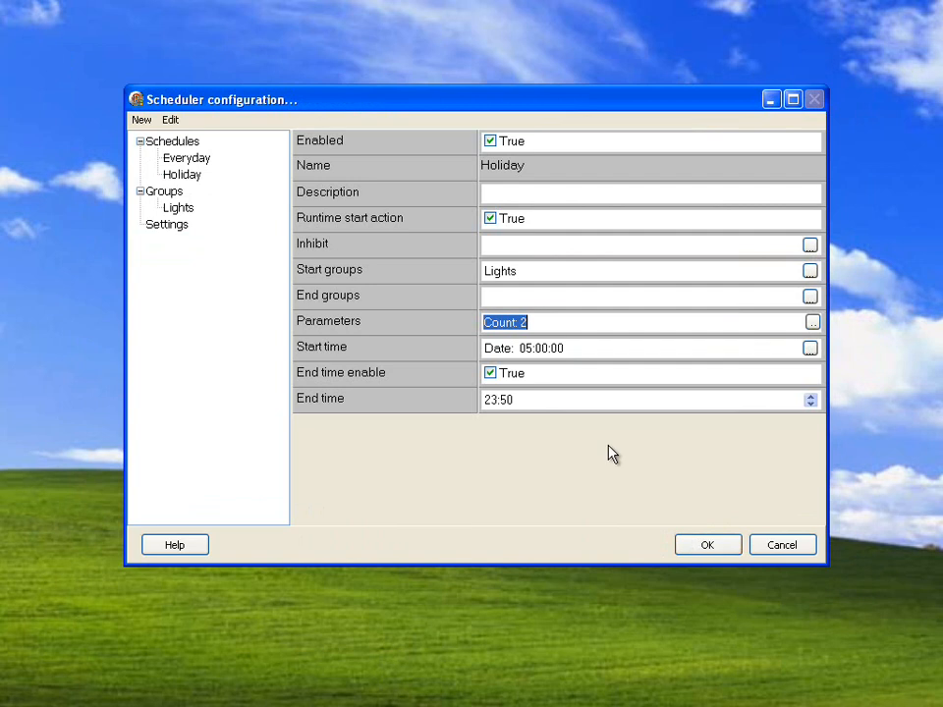
- Return to the Everyday schedule, view its start group selection again and cancel it
click(186, 158)
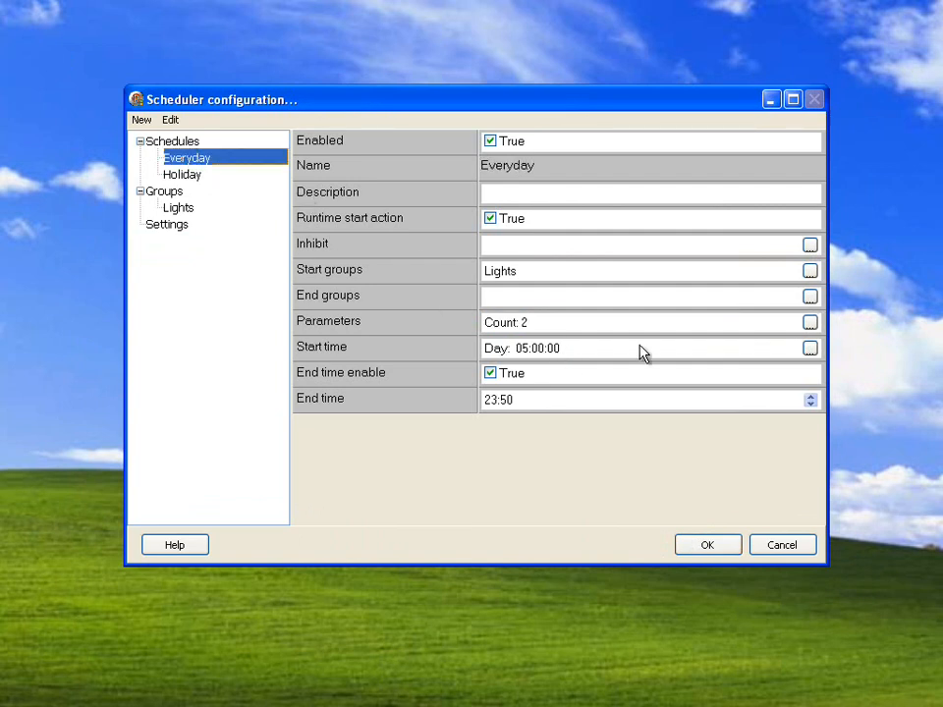
click(811, 271)
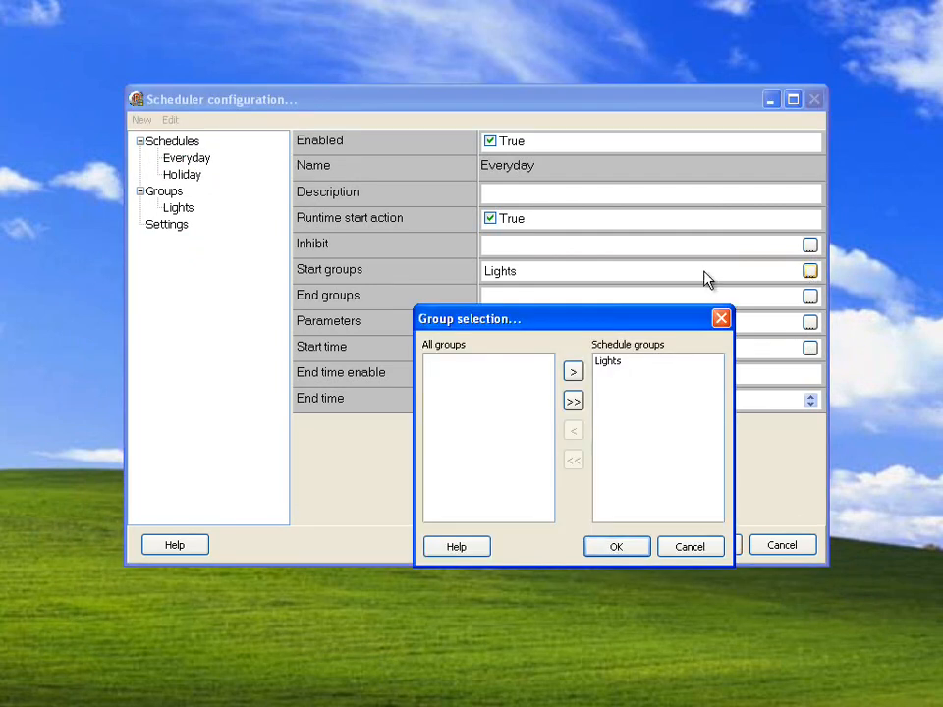
click(668, 550)
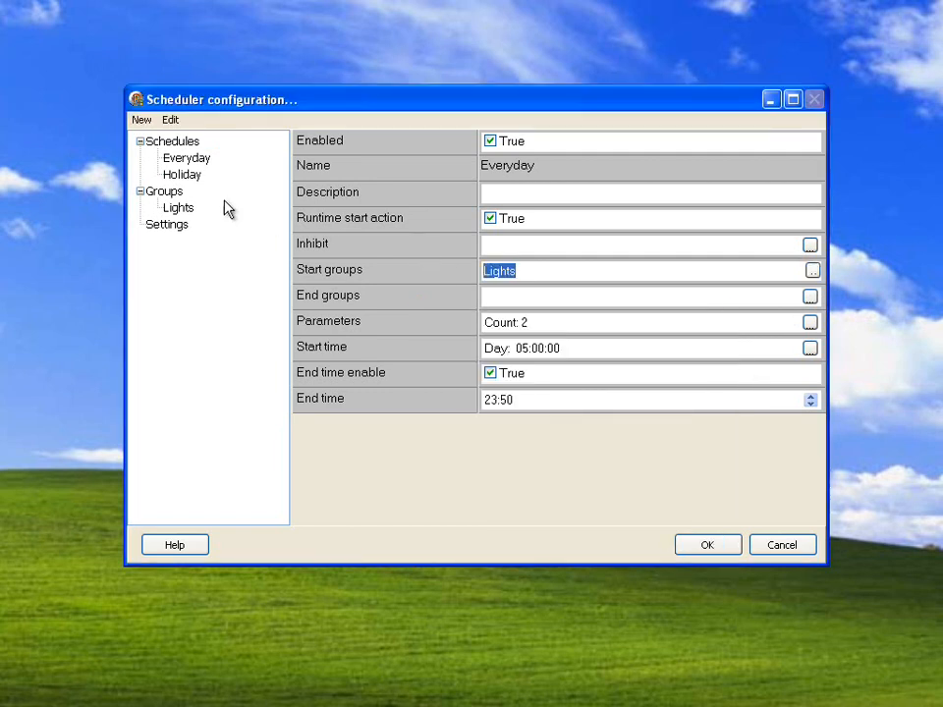
- Review the Lights group's items, view the parameters available for the North_Lights write item's digital start trigger, and cancel without changes
click(177, 208)
click(558, 237)
click(555, 228)
click(536, 264)
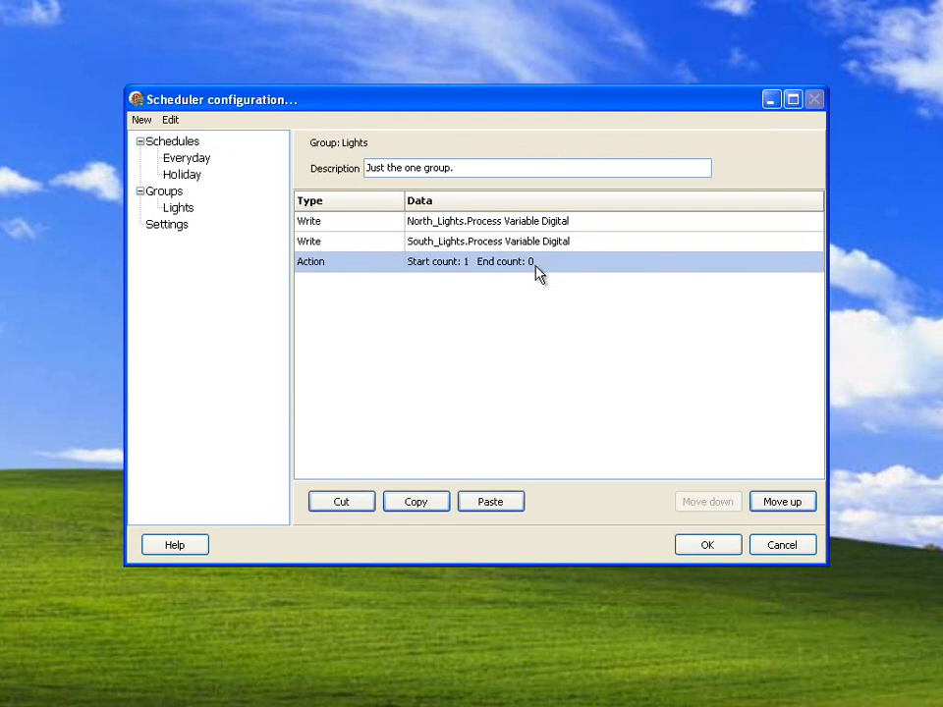
double_click(513, 223)
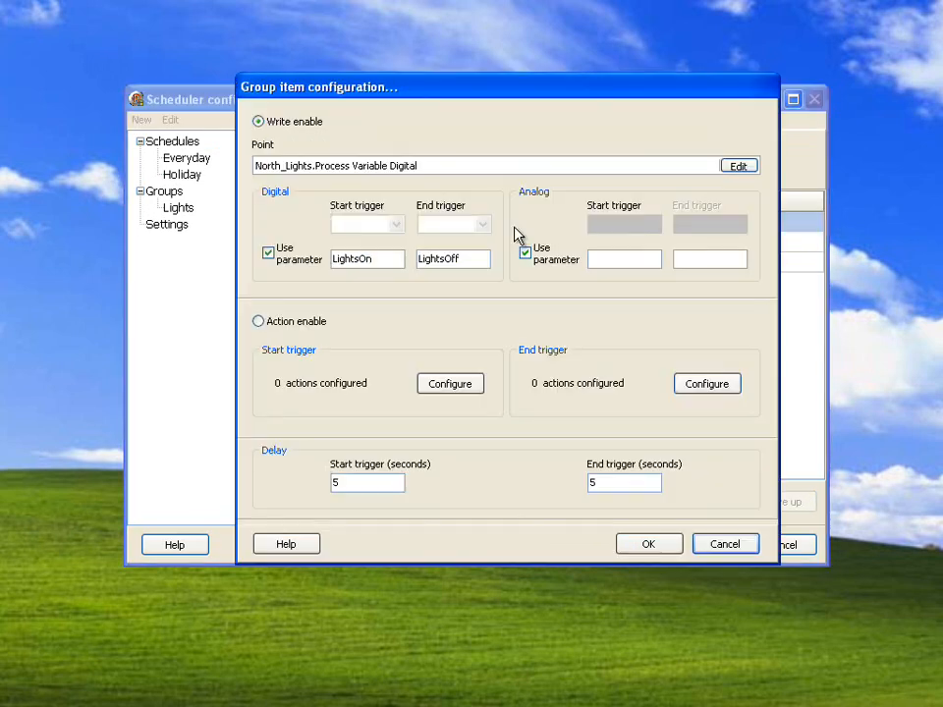
double_click(391, 259)
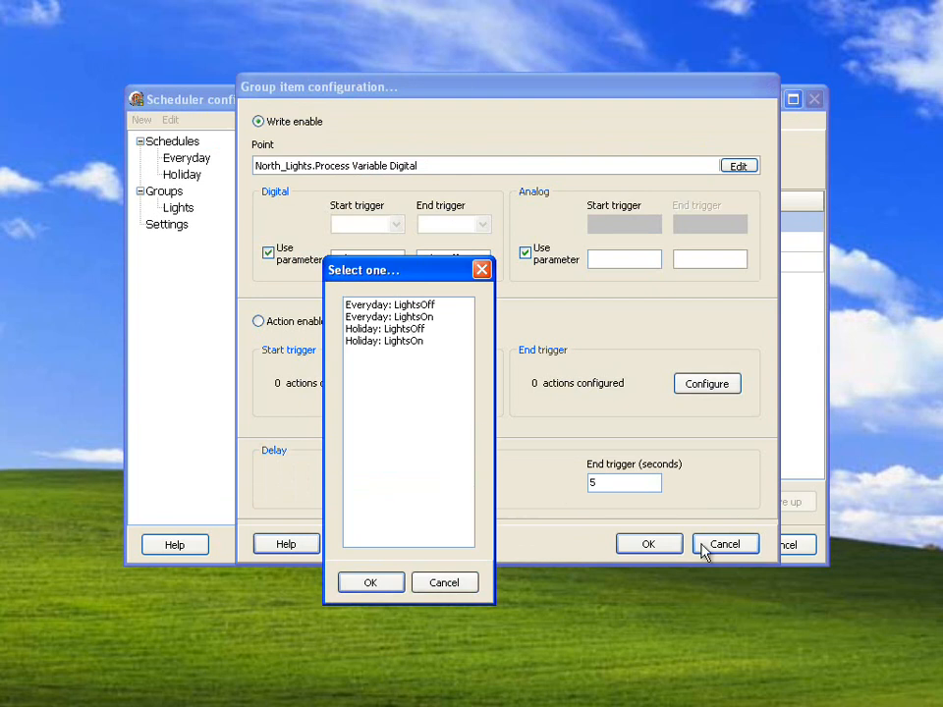
click(447, 583)
click(705, 546)
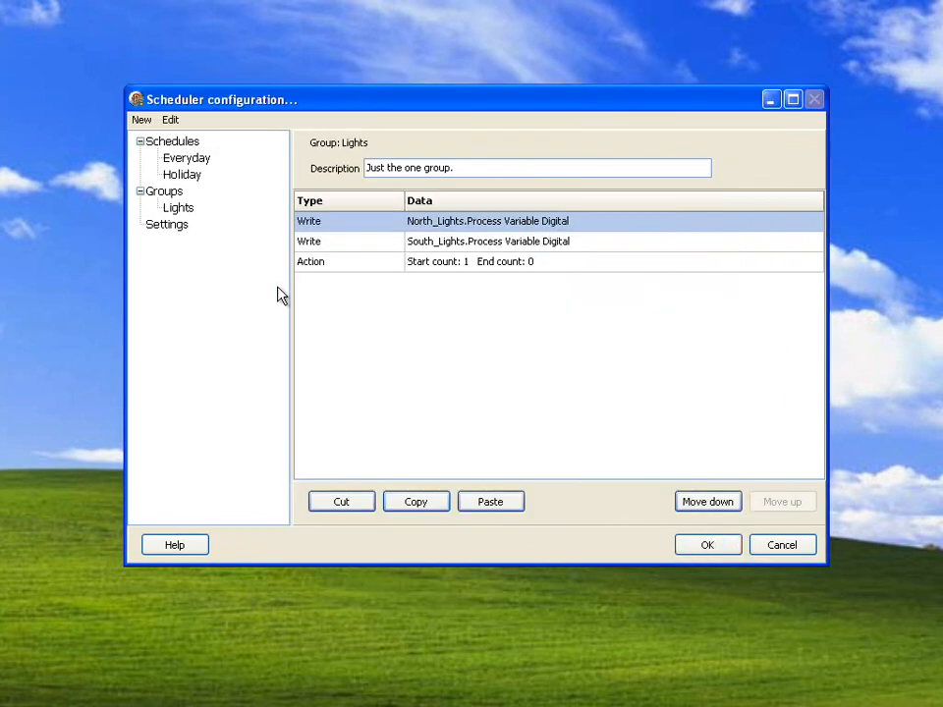
- Check the value of the Everyday schedule's LightsOn parameter and cancel the parameter configuration
click(196, 159)
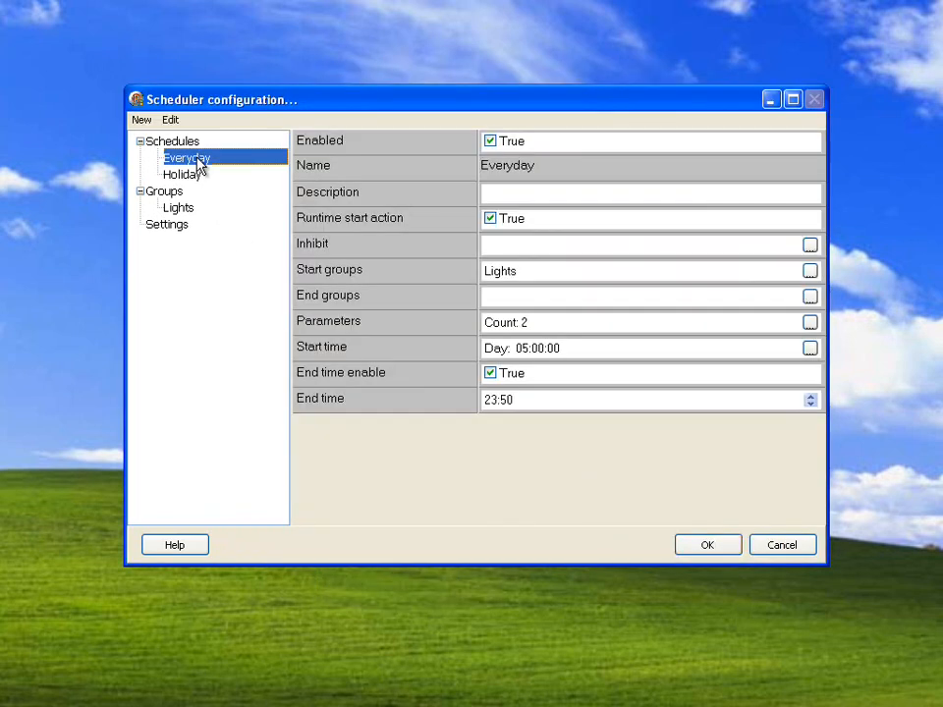
click(809, 322)
click(594, 186)
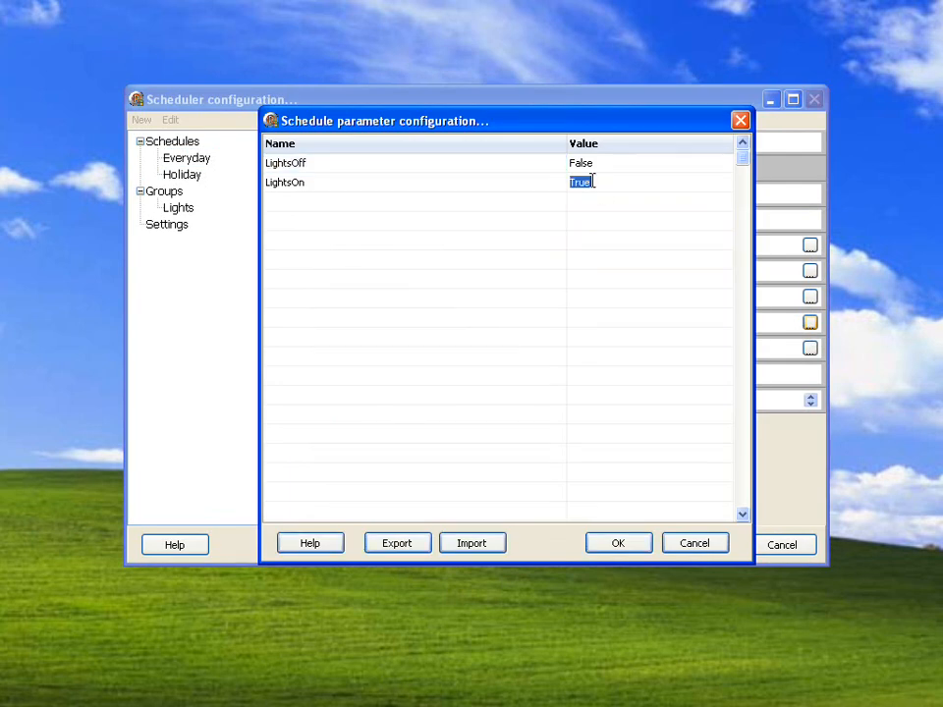
click(713, 543)
- Show the Holiday schedule's start time, view its start group selection and cancel it
click(183, 175)
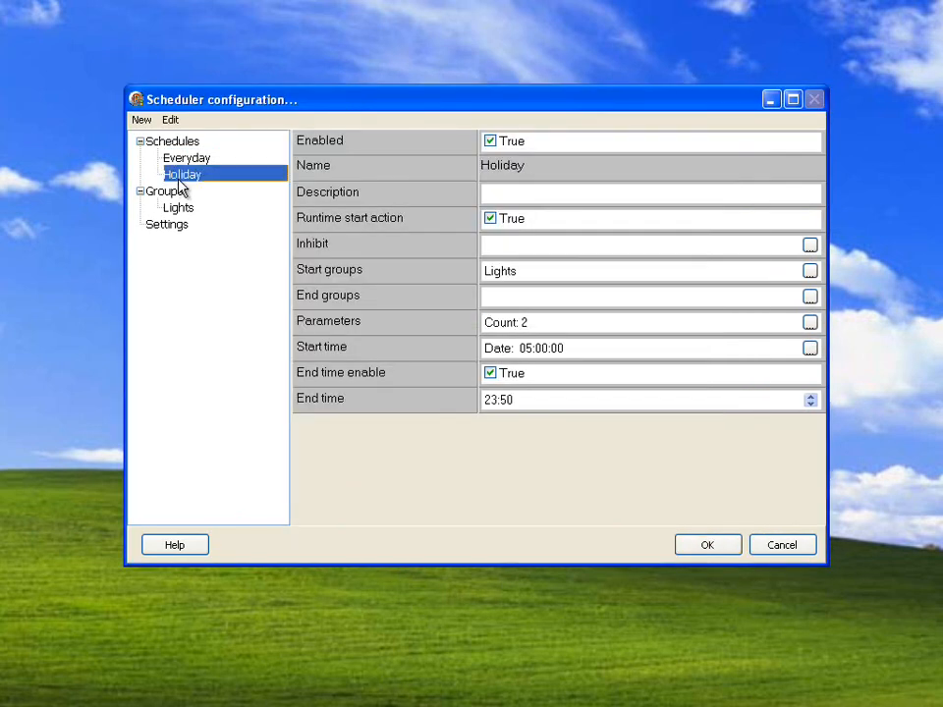
click(550, 355)
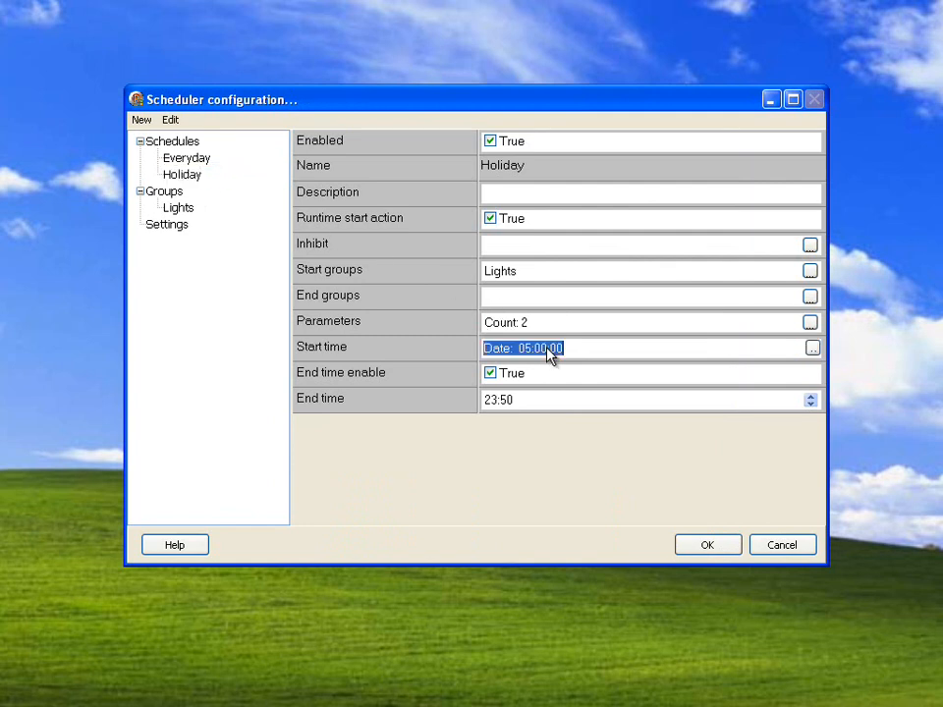
click(809, 272)
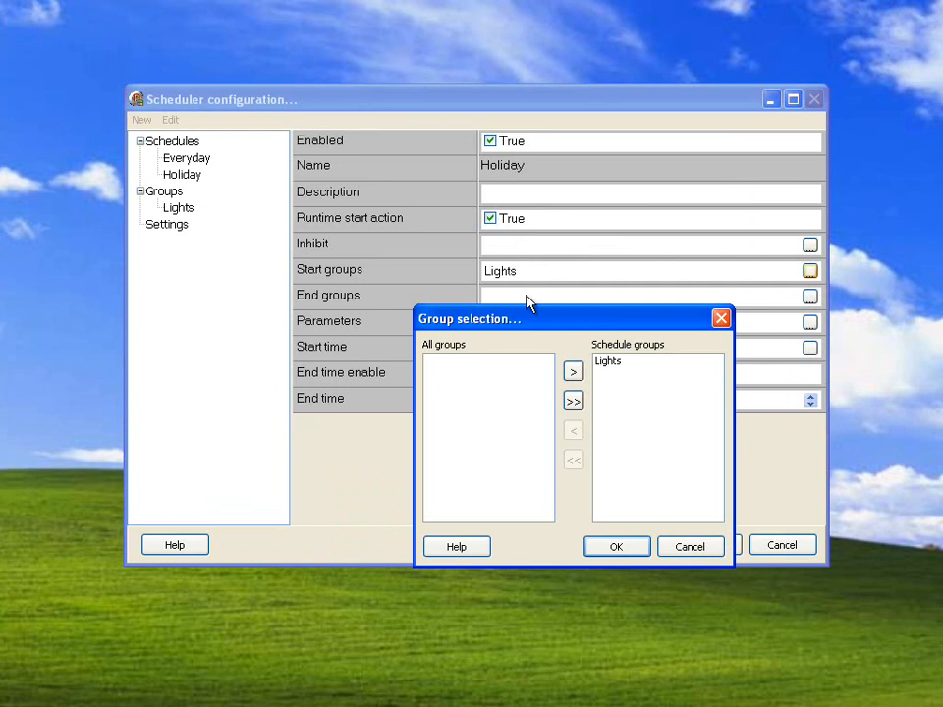
click(691, 548)
- Check the value of the Holiday schedule's LightsOn parameter and cancel the parameter configuration
click(809, 322)
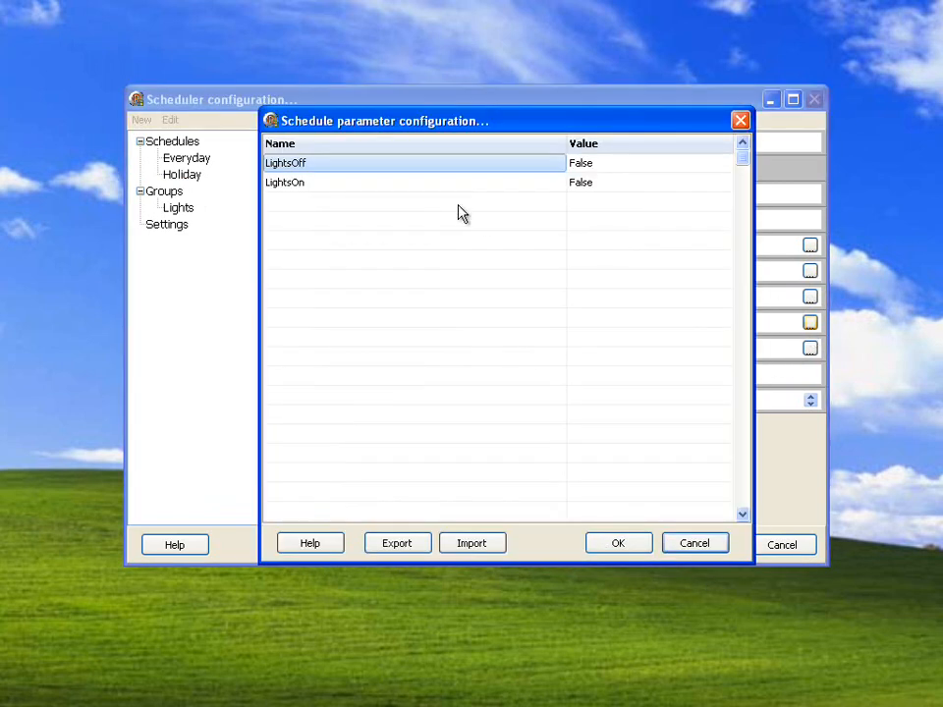
click(584, 184)
click(685, 546)
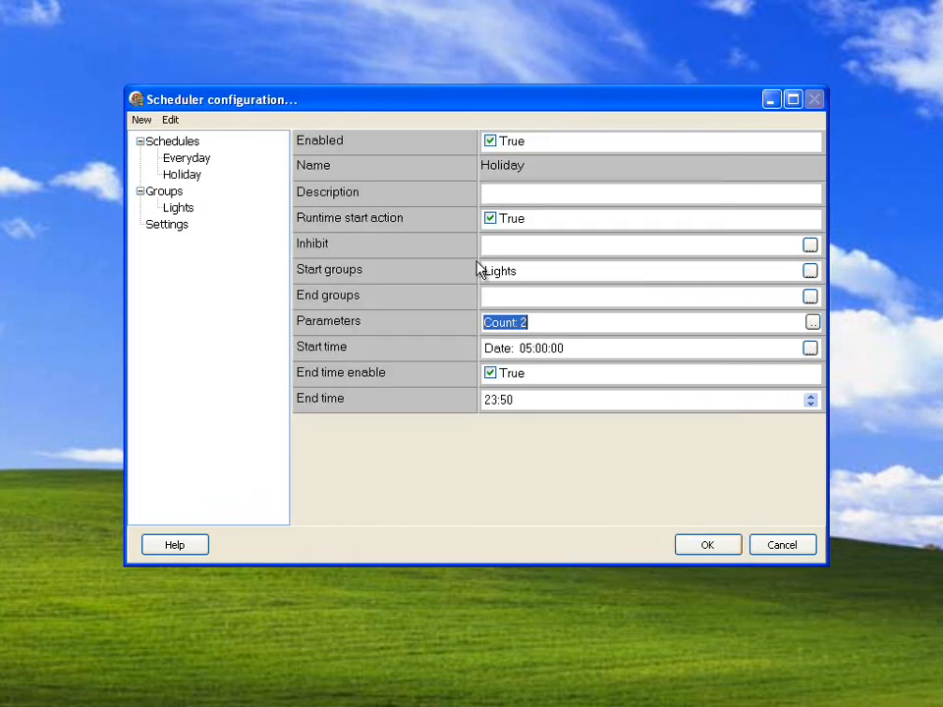
- Compare the Everyday and Holiday schedules' properties, and show the scheduler's general settings
click(193, 160)
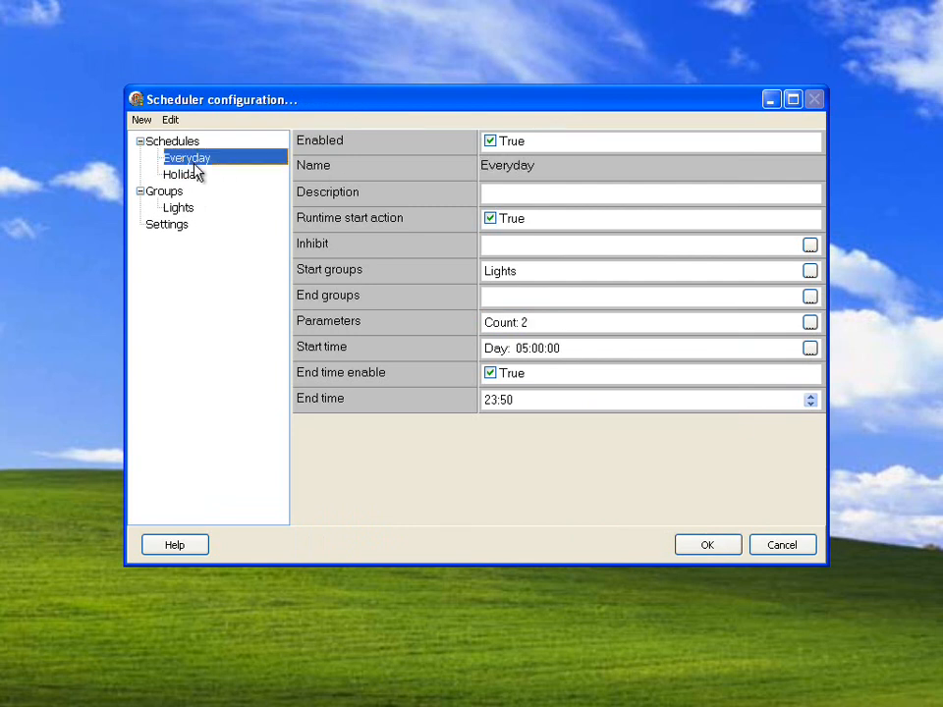
click(191, 175)
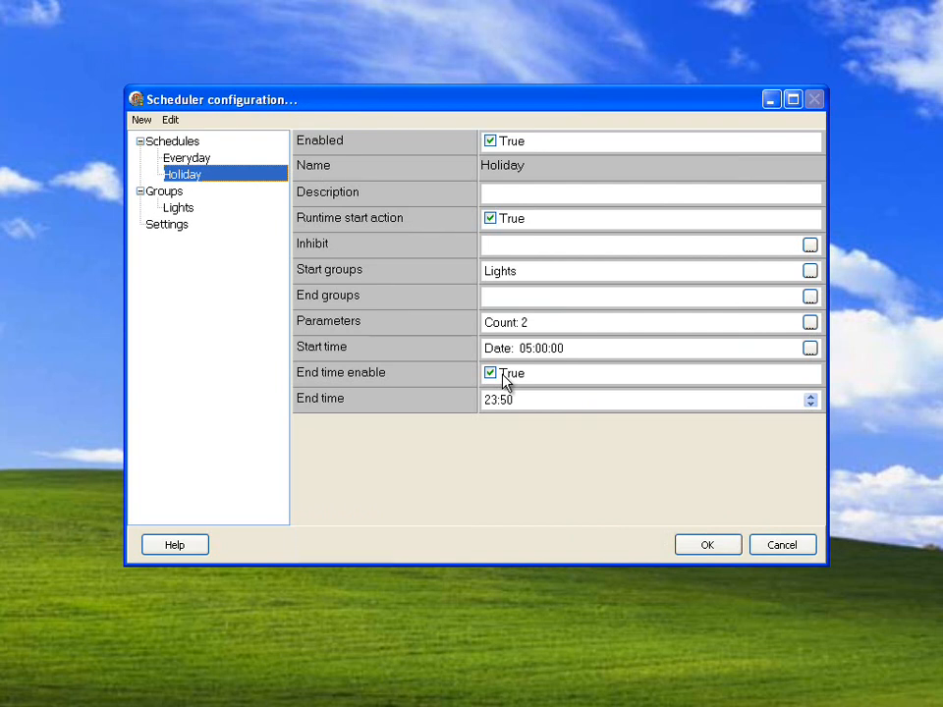
click(172, 229)
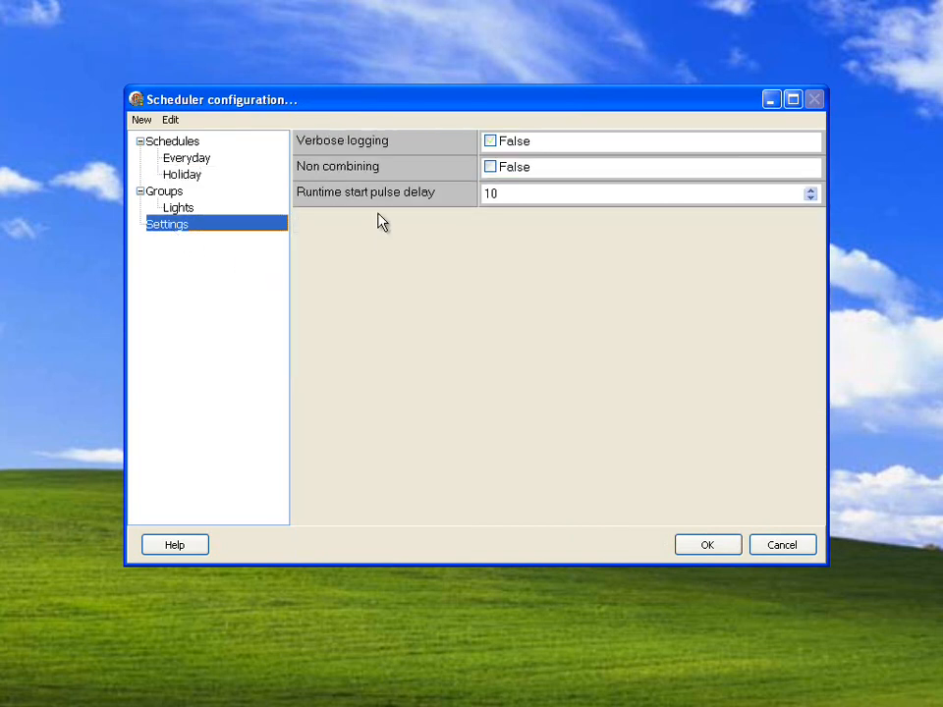
- Open the help topic on Settings and read the Non combining example, highlighting the LampSet entries of Group 1 and Group 2
click(191, 550)
click(102, 146)
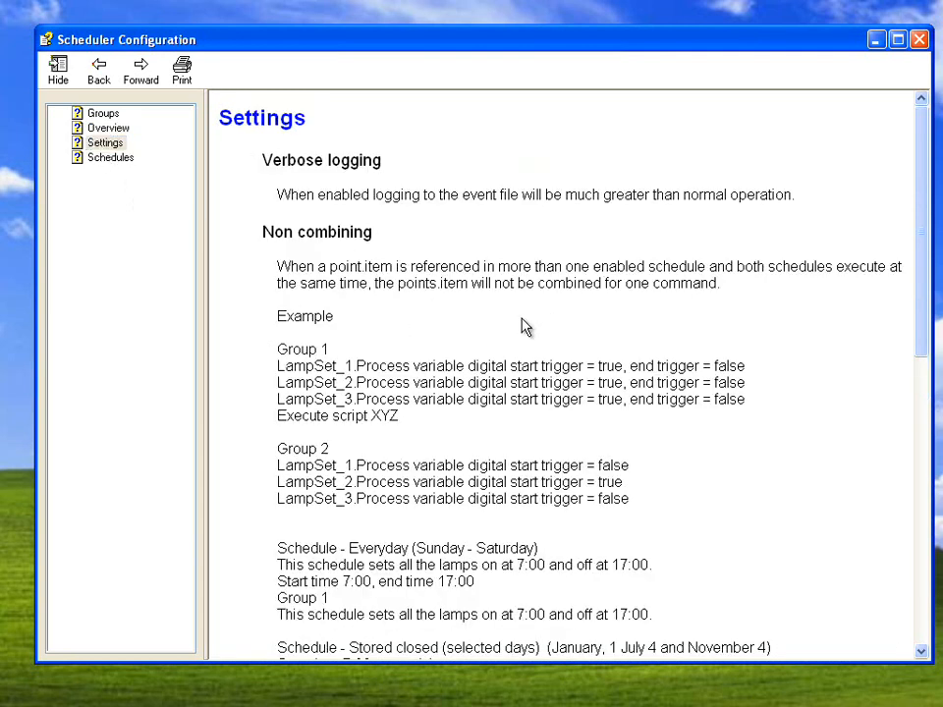
scroll(524, 326, down, 3)
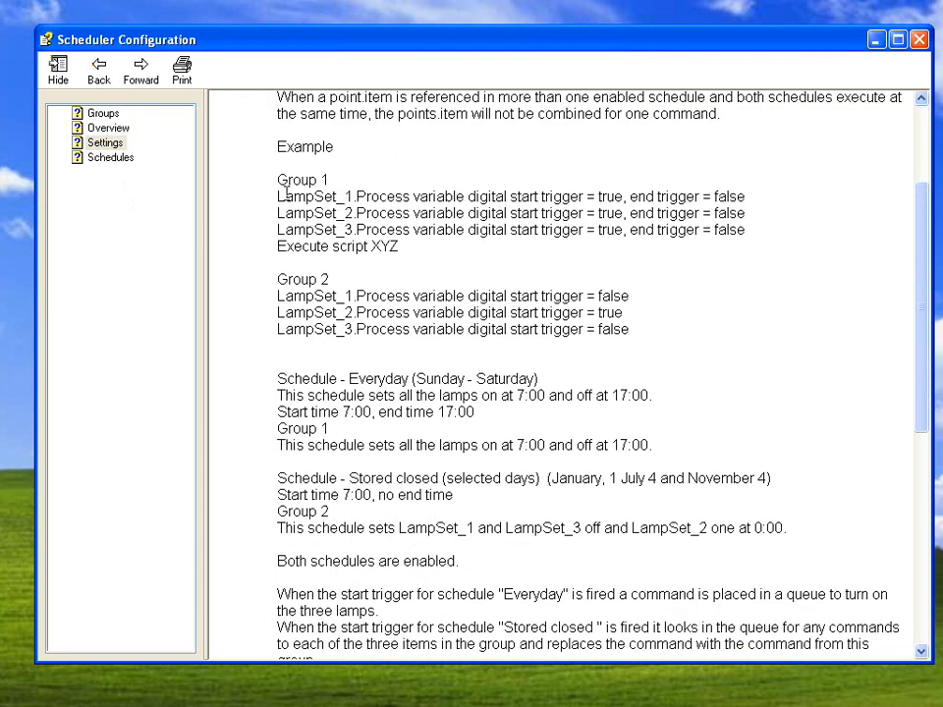
drag(278, 200, 370, 211)
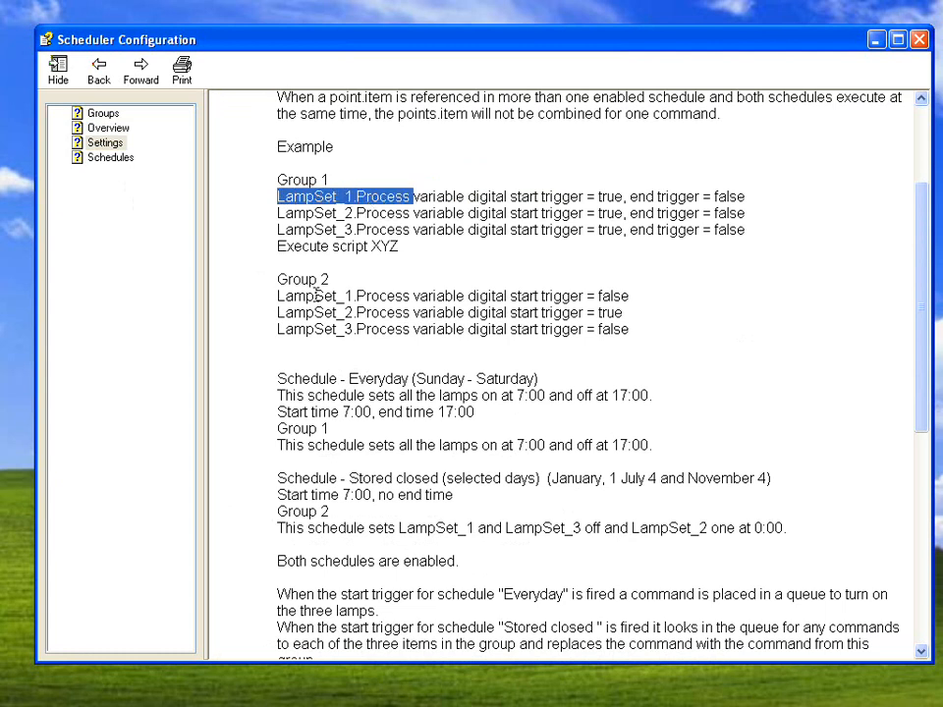
drag(277, 297, 401, 312)
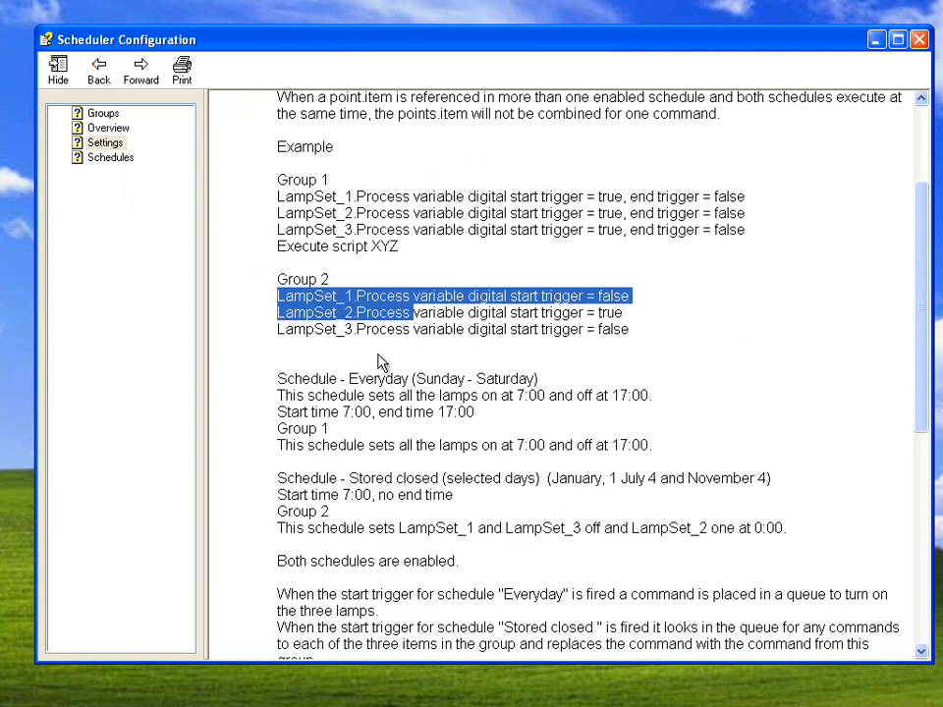
click(385, 446)
scroll(386, 448, down, 2)
scroll(389, 457, down, 2)
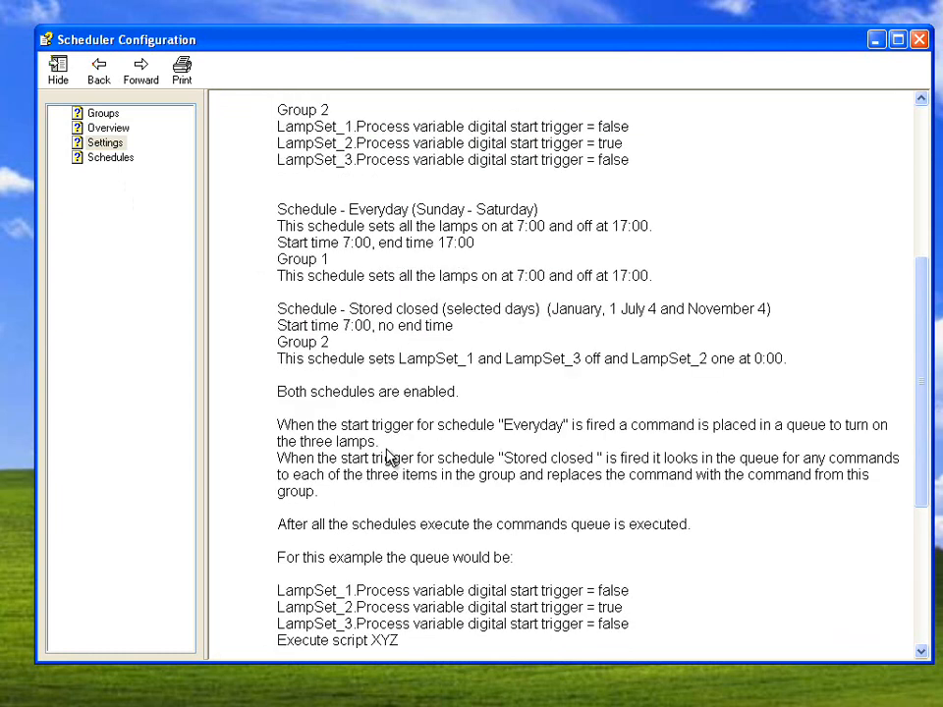
- Compare the Non combining example's group entries with its resulting command queues, highlighting LampSet_2, and close the help
scroll(389, 456, up, 5)
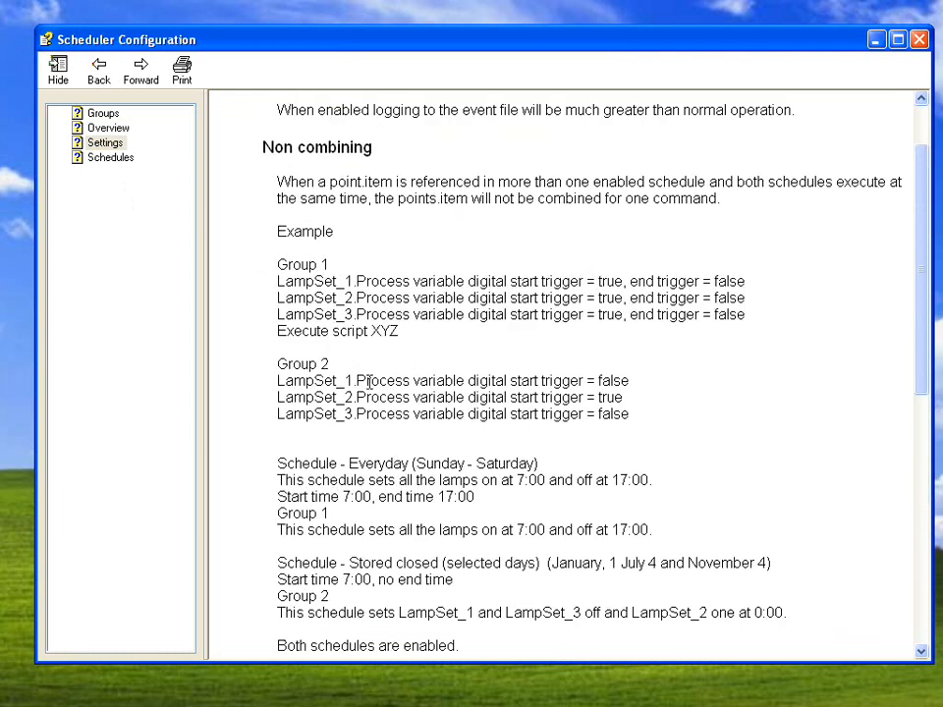
double_click(359, 382)
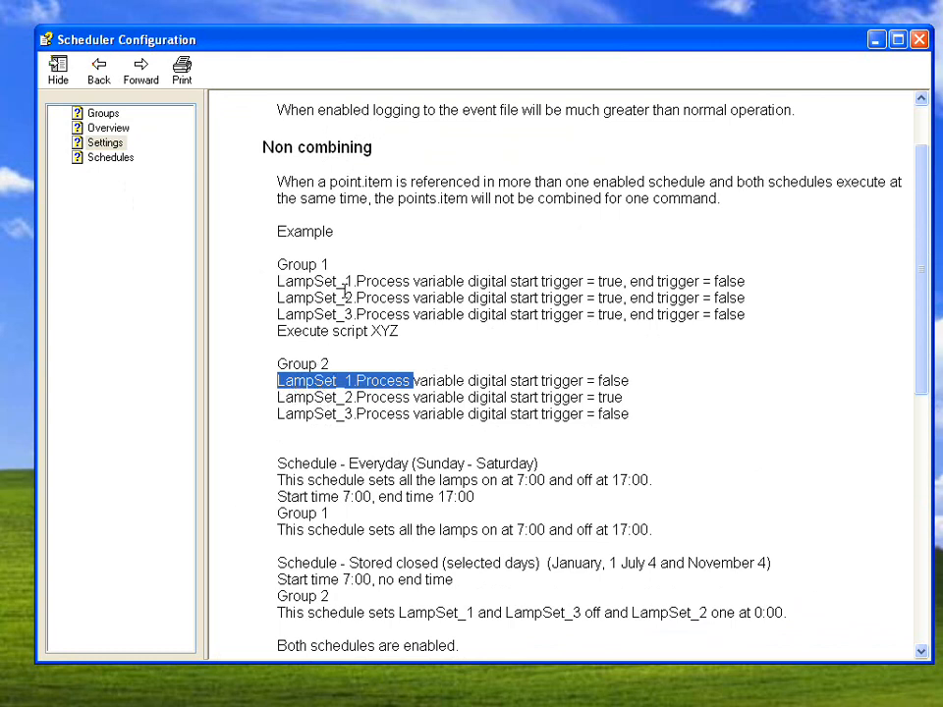
scroll(383, 422, down, 6)
scroll(383, 422, down, 4)
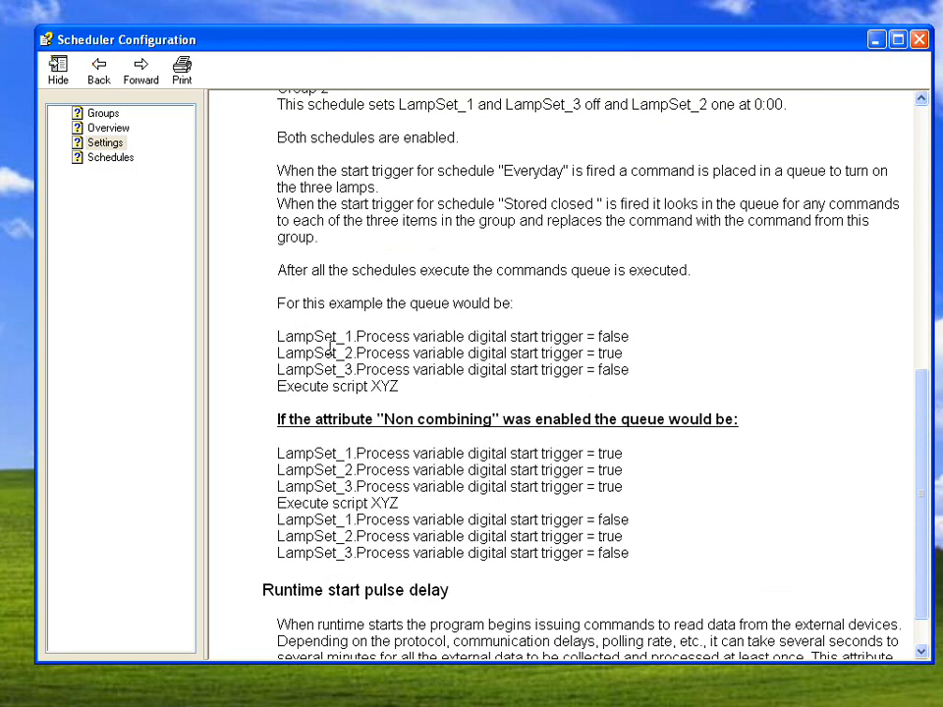
drag(277, 353, 346, 356)
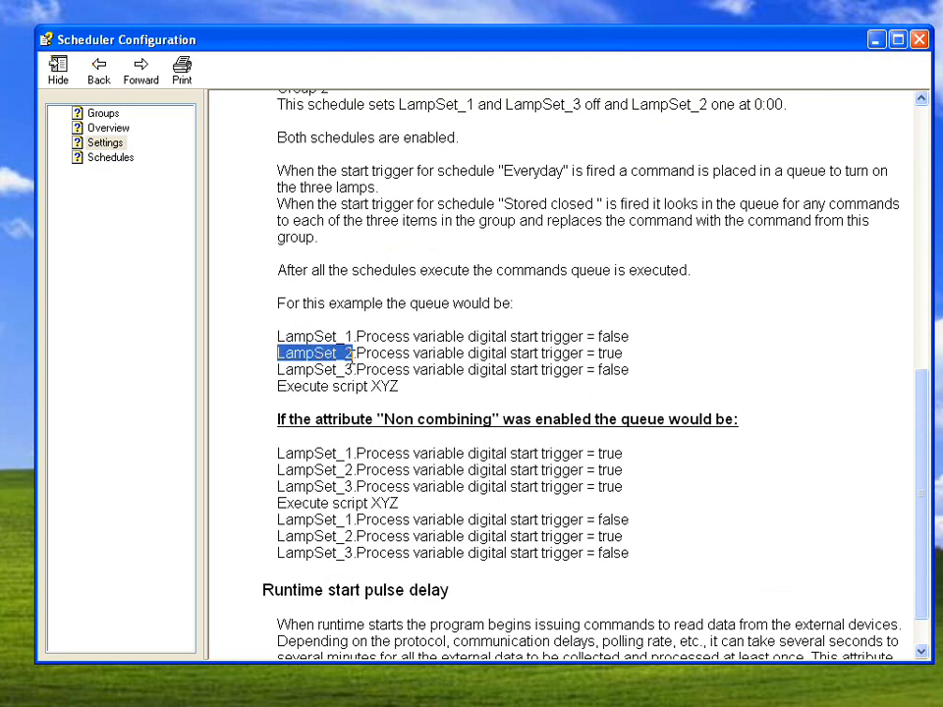
click(606, 353)
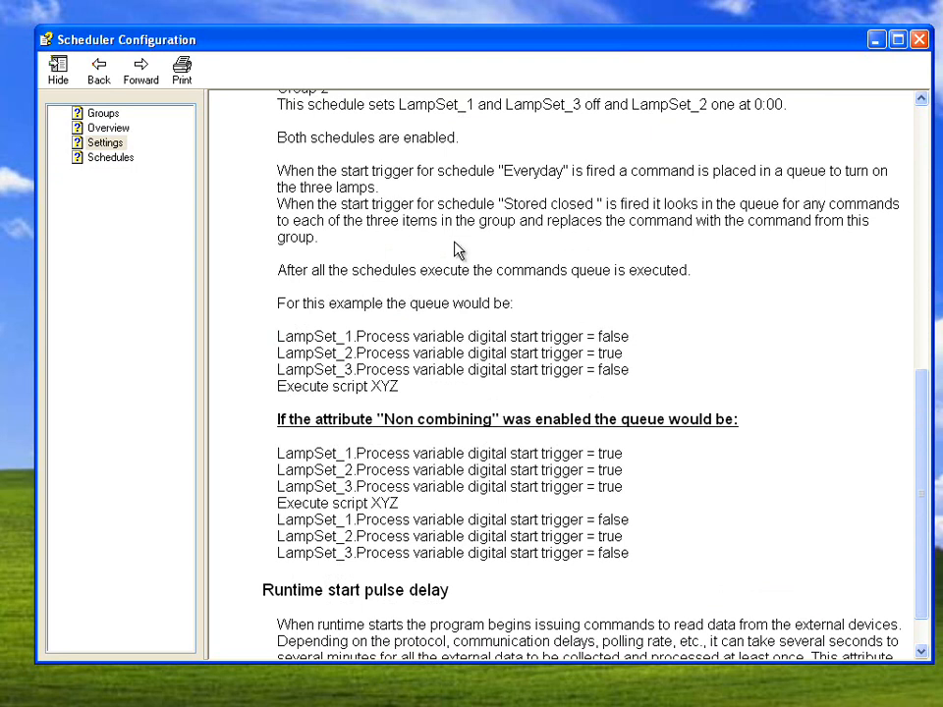
scroll(454, 248, up, 7)
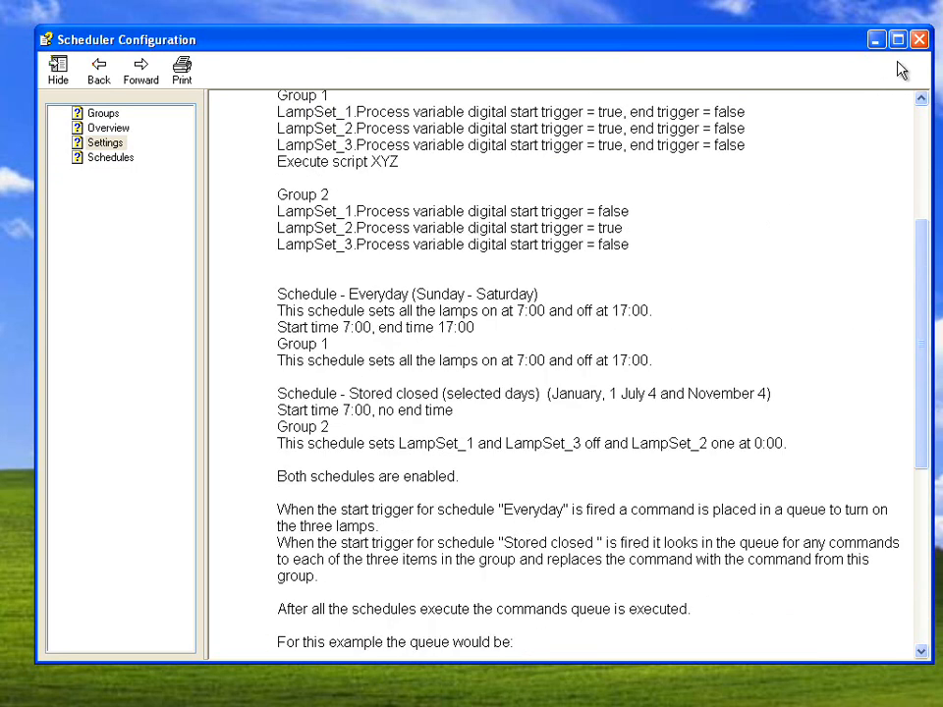
click(918, 39)
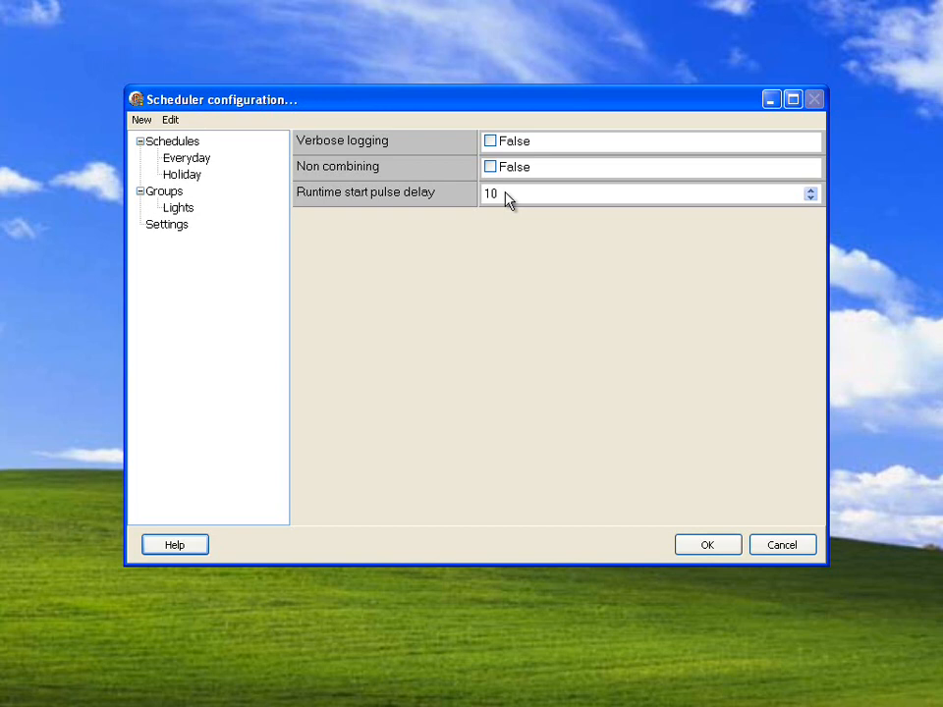
- Look up the Runtime start pulse delay setting in the Settings help topic, highlight its allowed range, and close the help
click(556, 197)
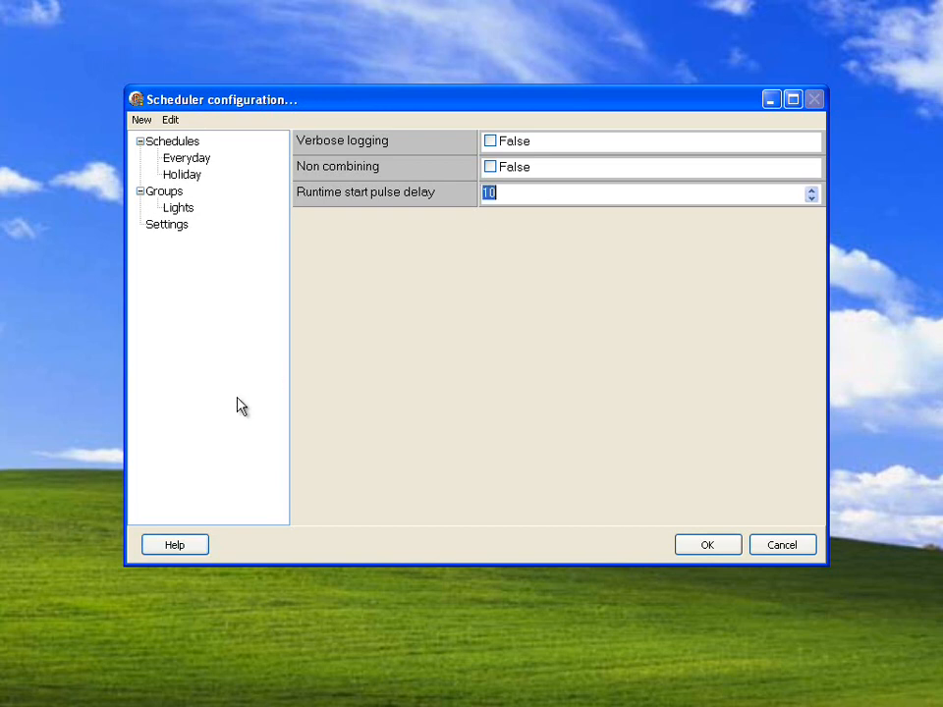
click(192, 540)
scroll(505, 444, down, 2)
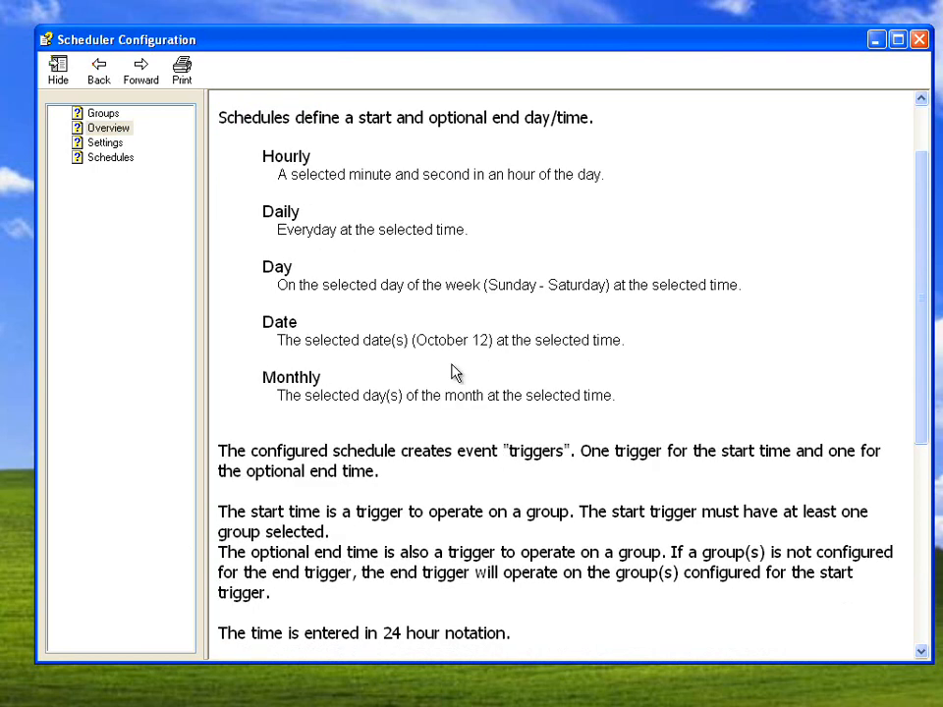
click(108, 158)
click(104, 143)
scroll(498, 357, down, 12)
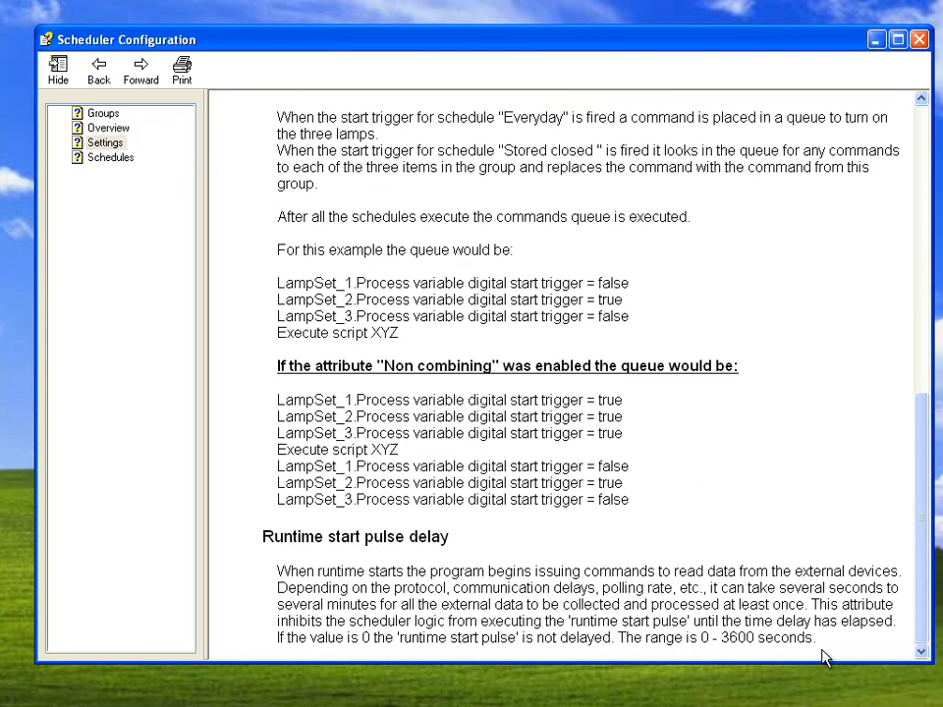
double_click(784, 638)
drag(785, 641, 639, 639)
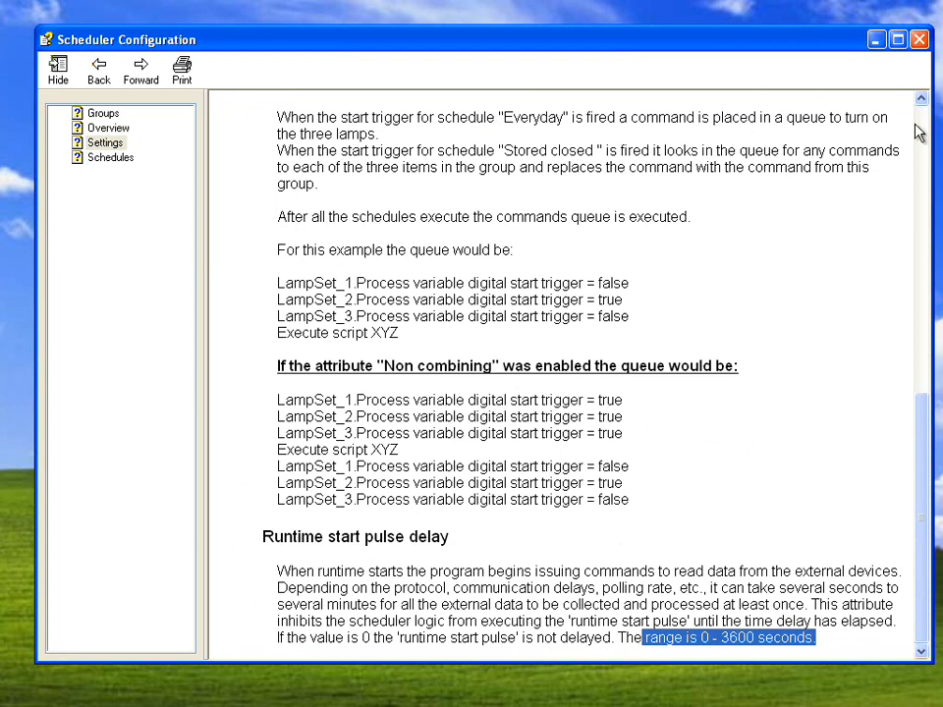
click(918, 39)
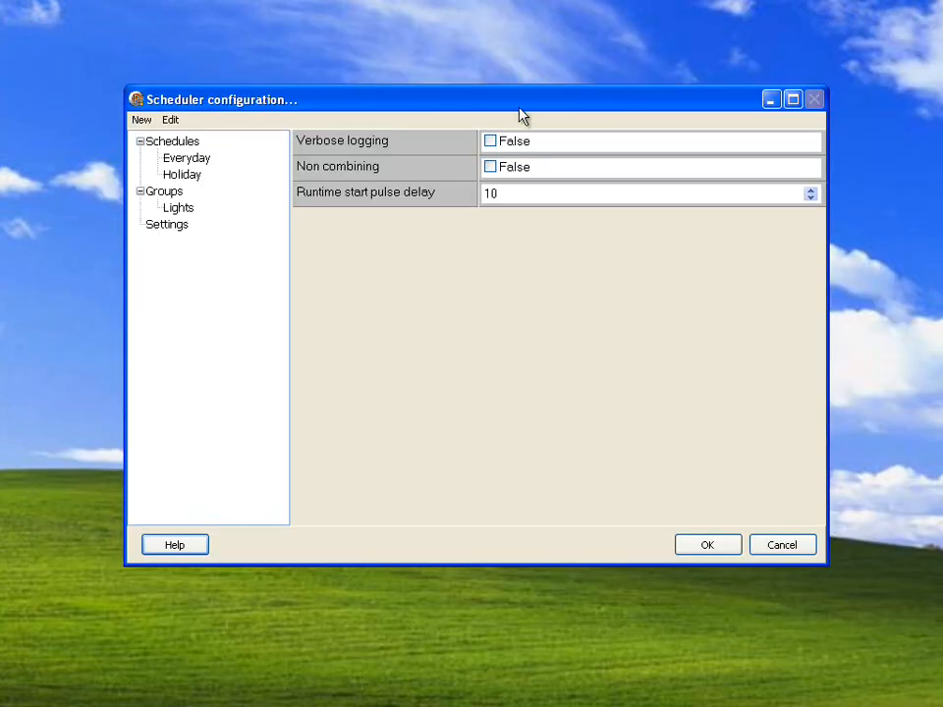
- Show the Lights group again and return to the Everyday schedule's properties
click(179, 207)
click(193, 160)
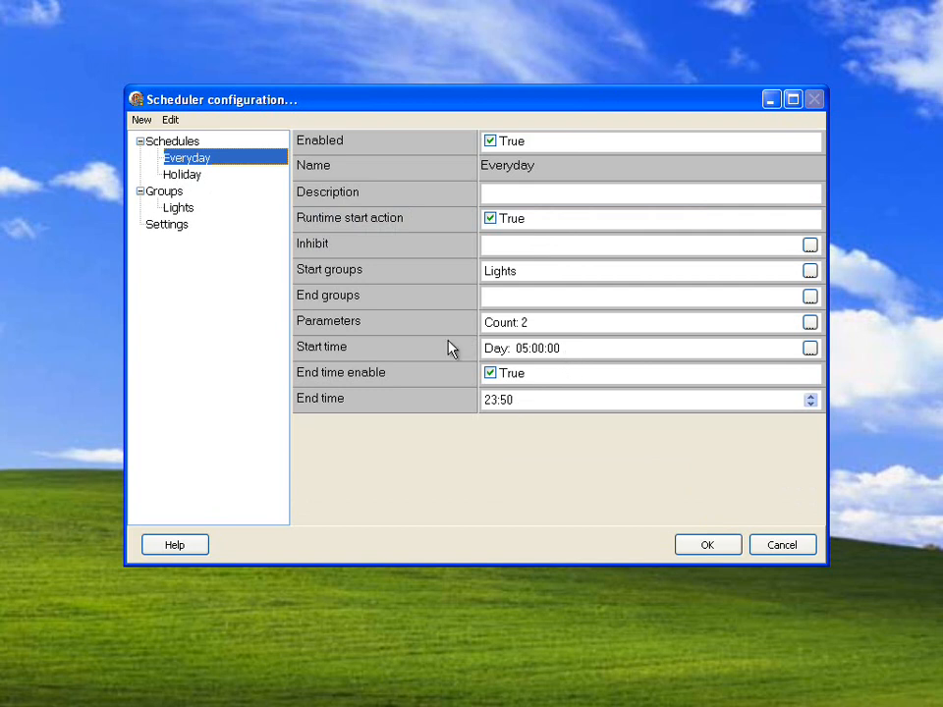
- Review the Holiday schedule's parameters, highlighting LightsOn and its value, and close the list without changes
click(185, 177)
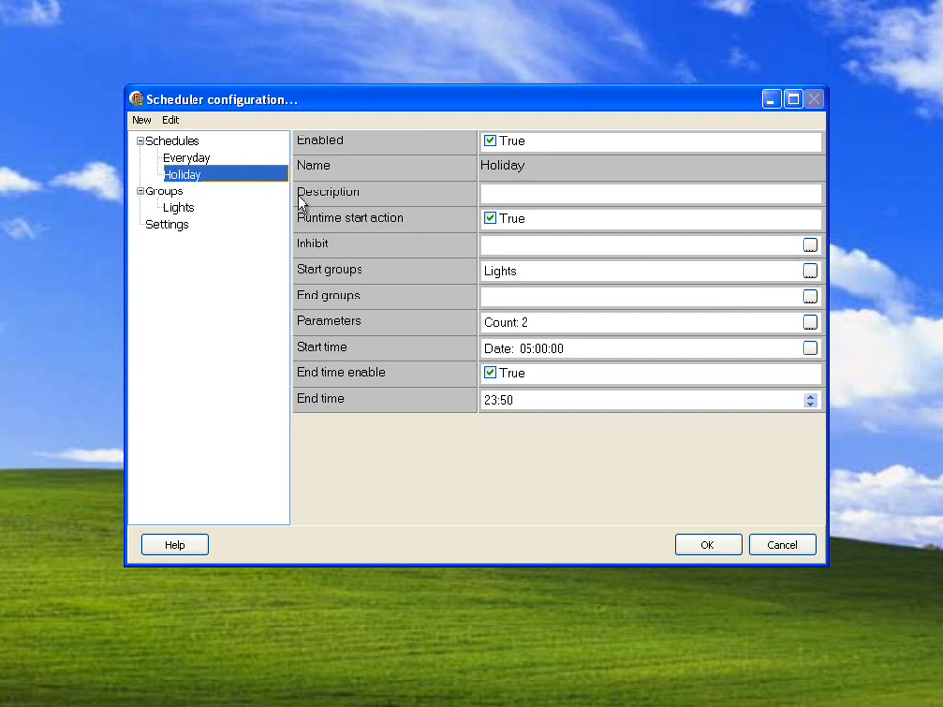
click(809, 323)
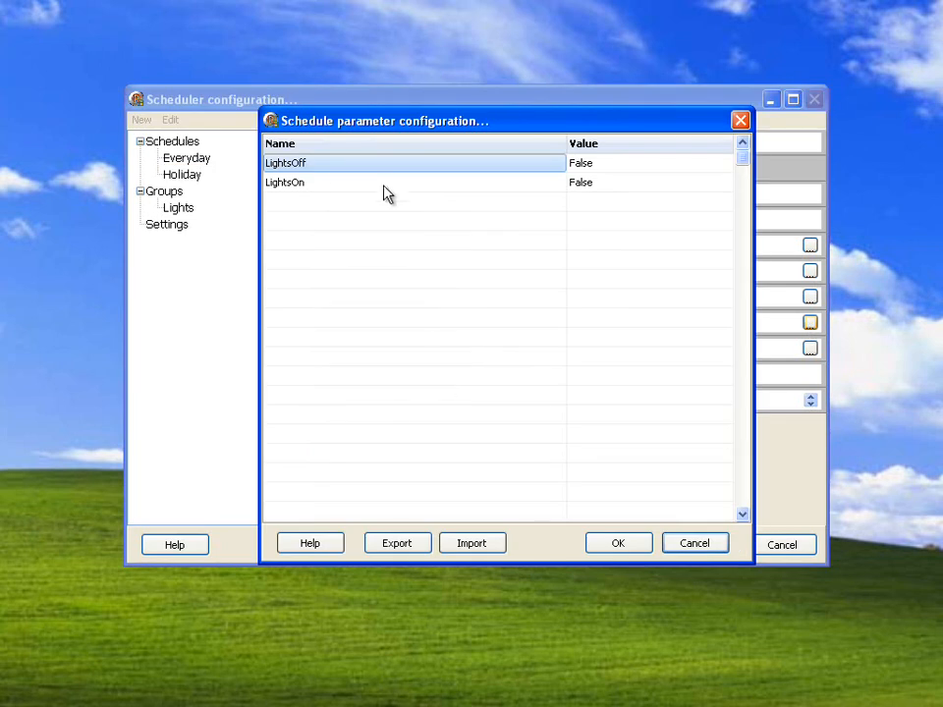
click(327, 186)
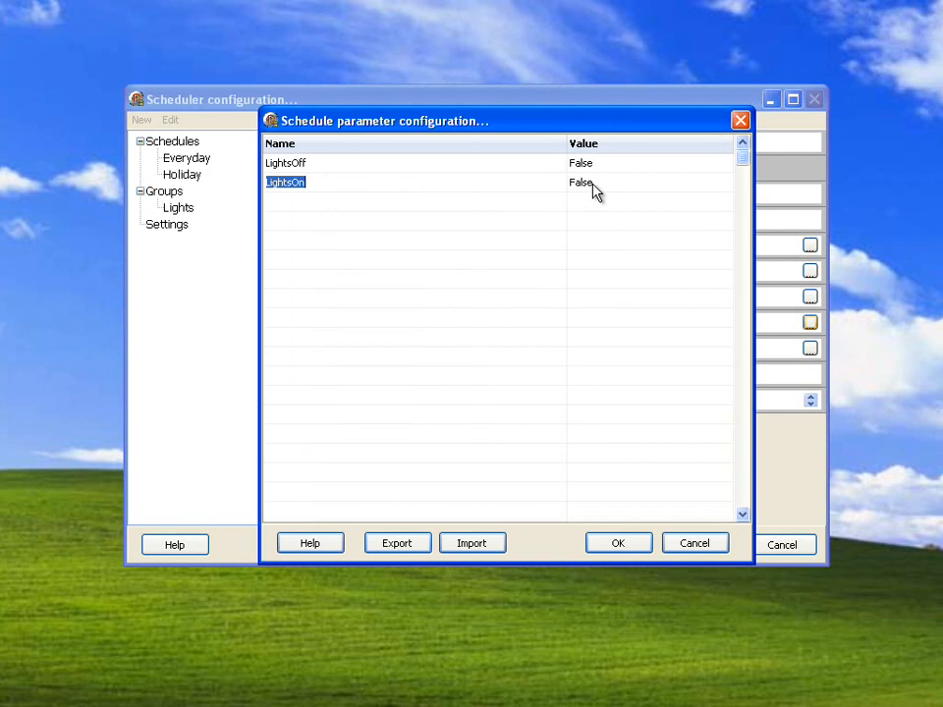
drag(537, 128, 661, 148)
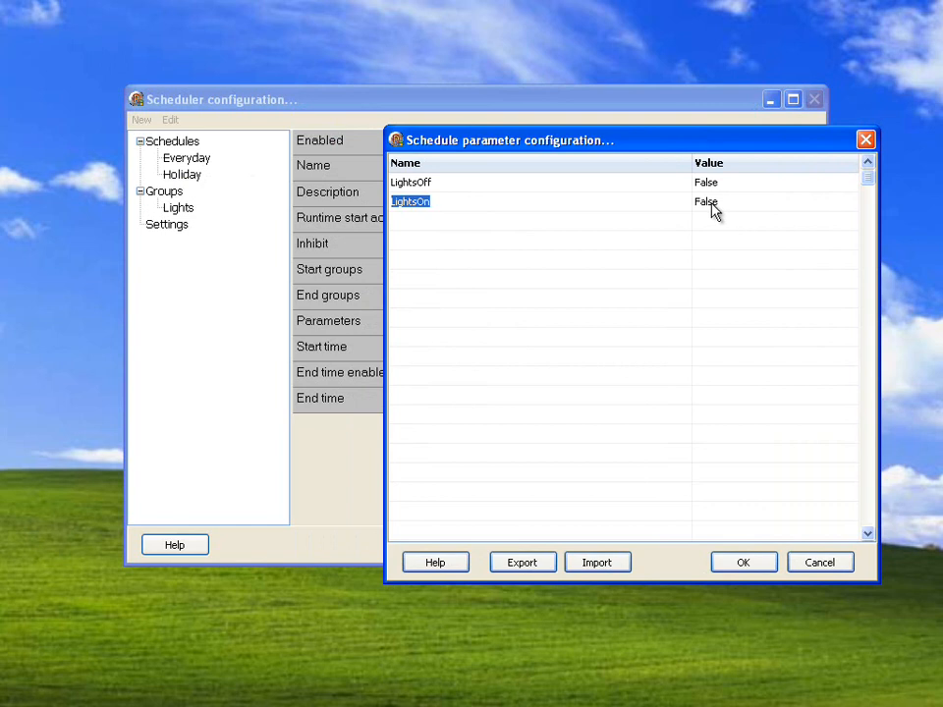
click(800, 565)
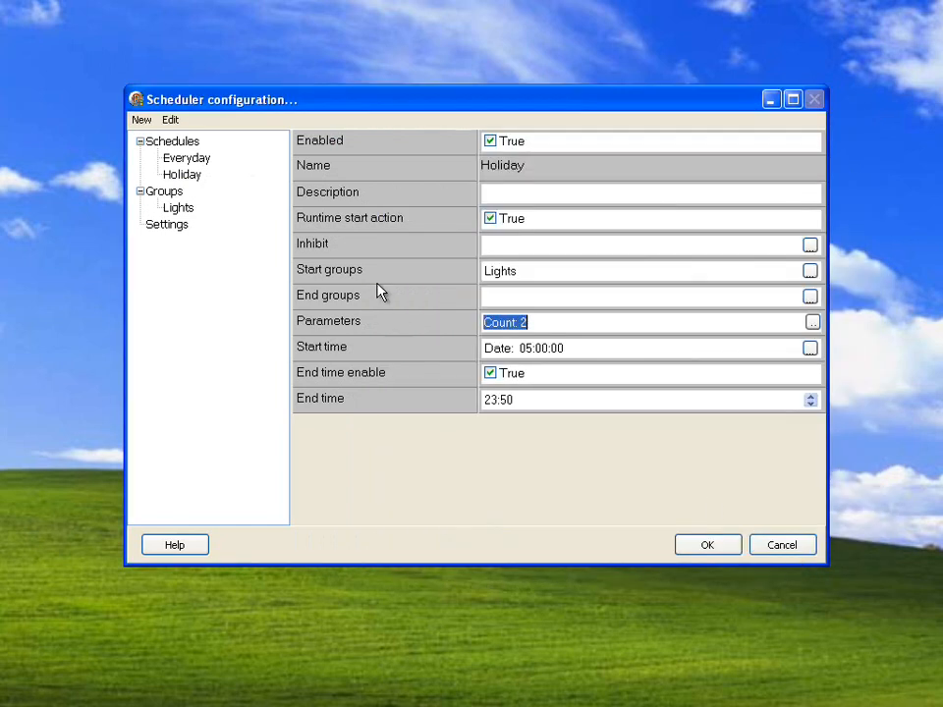
- Look over the Lights group, the general settings, and the Holiday and Everyday schedules once more
click(180, 209)
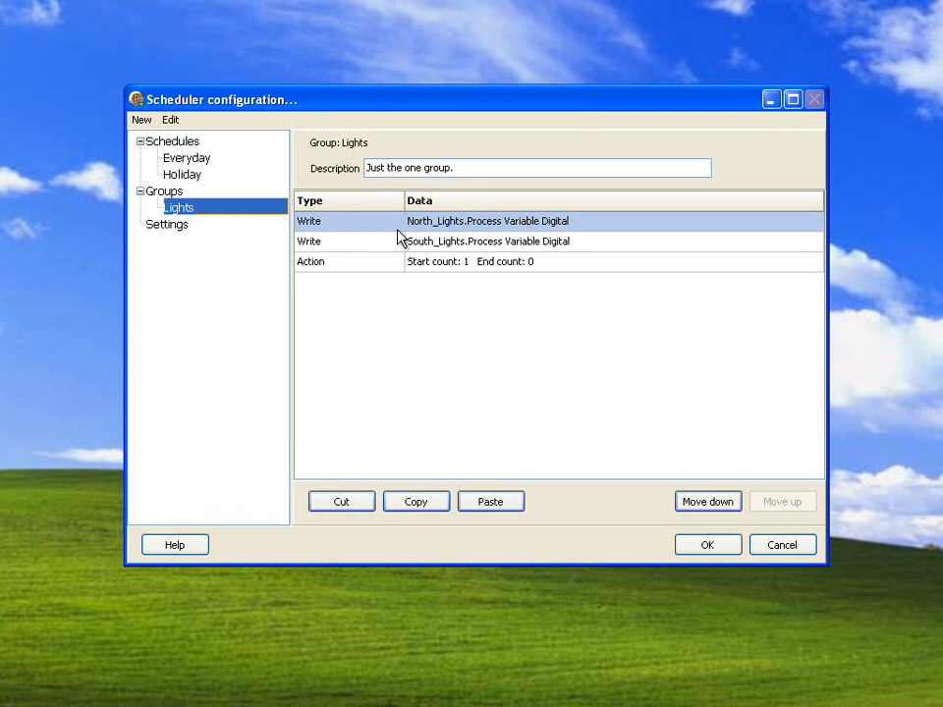
click(195, 224)
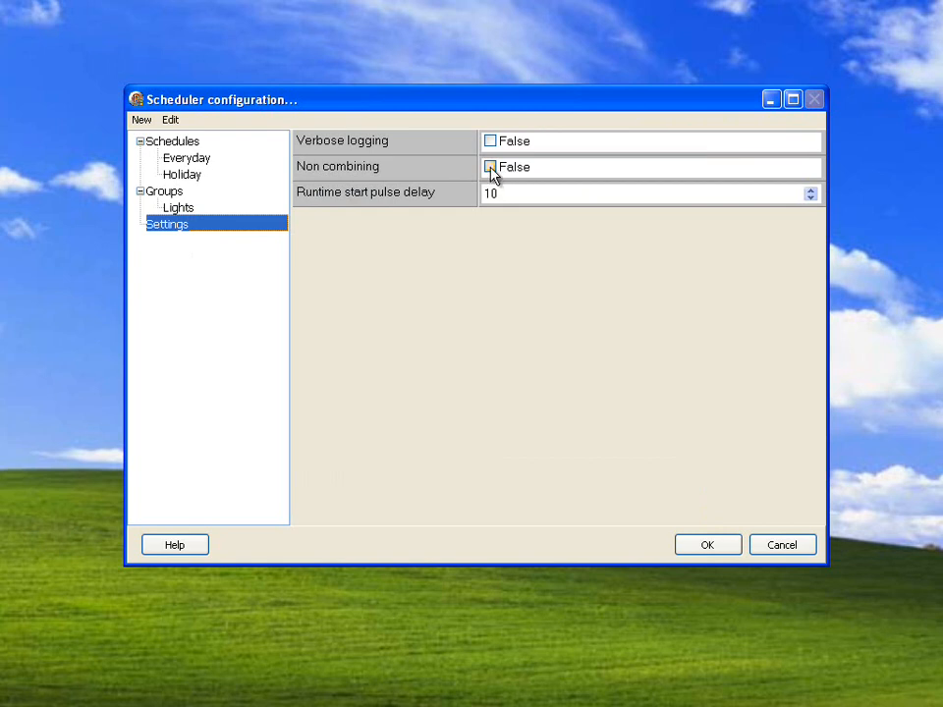
click(178, 207)
click(181, 177)
click(185, 158)
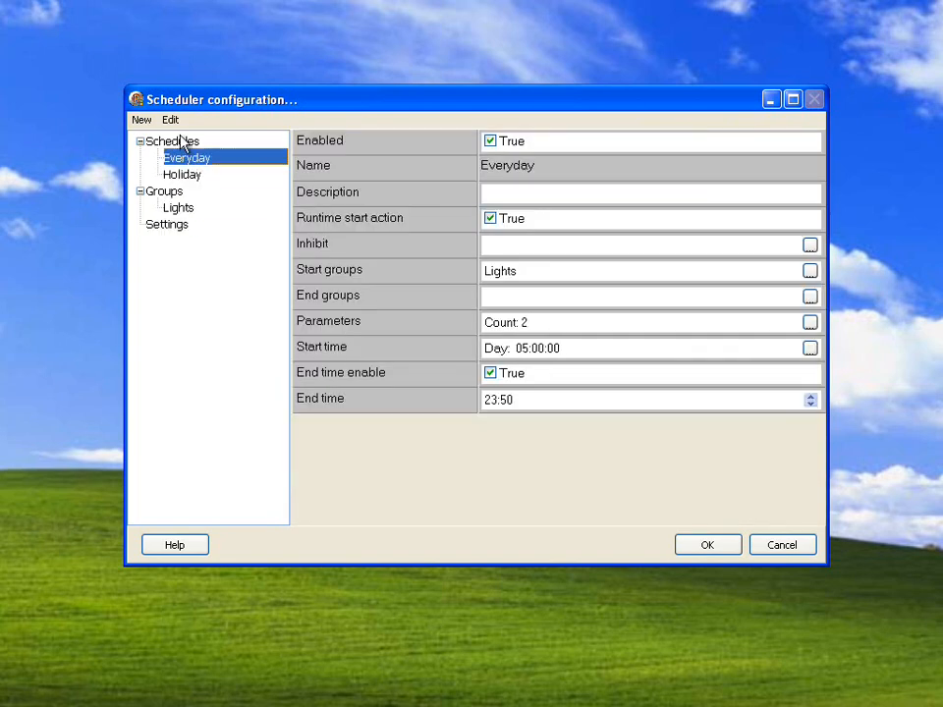
click(171, 119)
click(232, 363)
- Duplicate the North_Lights write entry within the Lights group
click(178, 207)
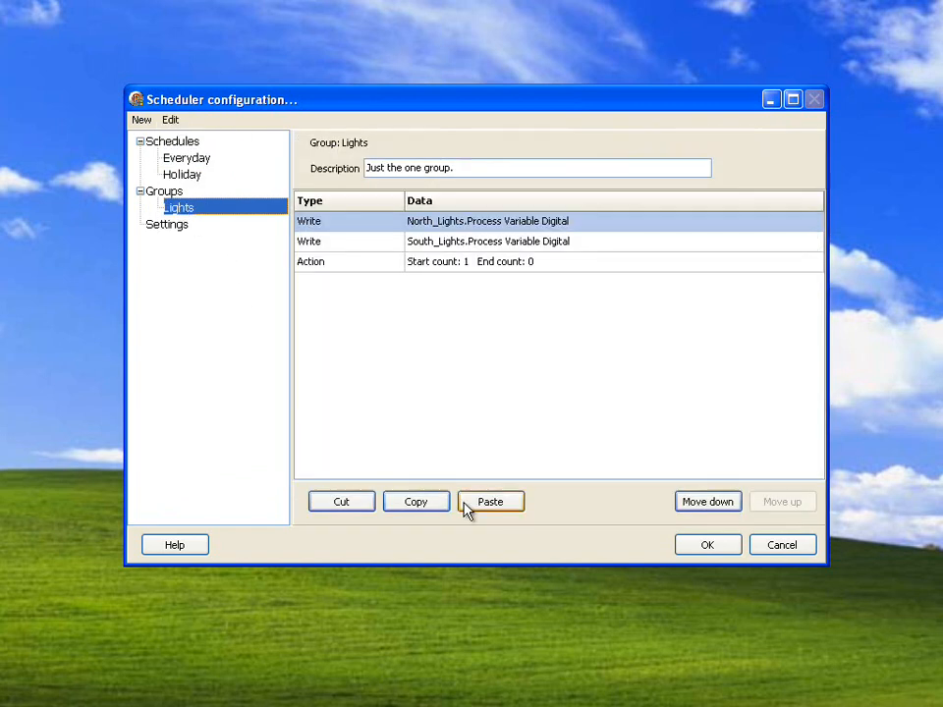
click(412, 504)
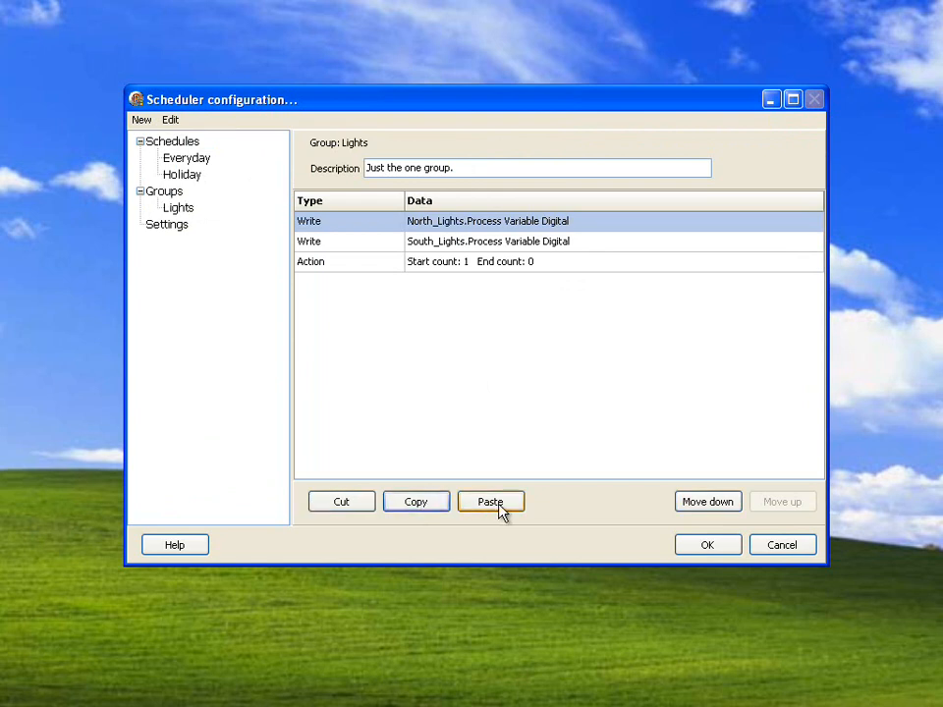
click(496, 508)
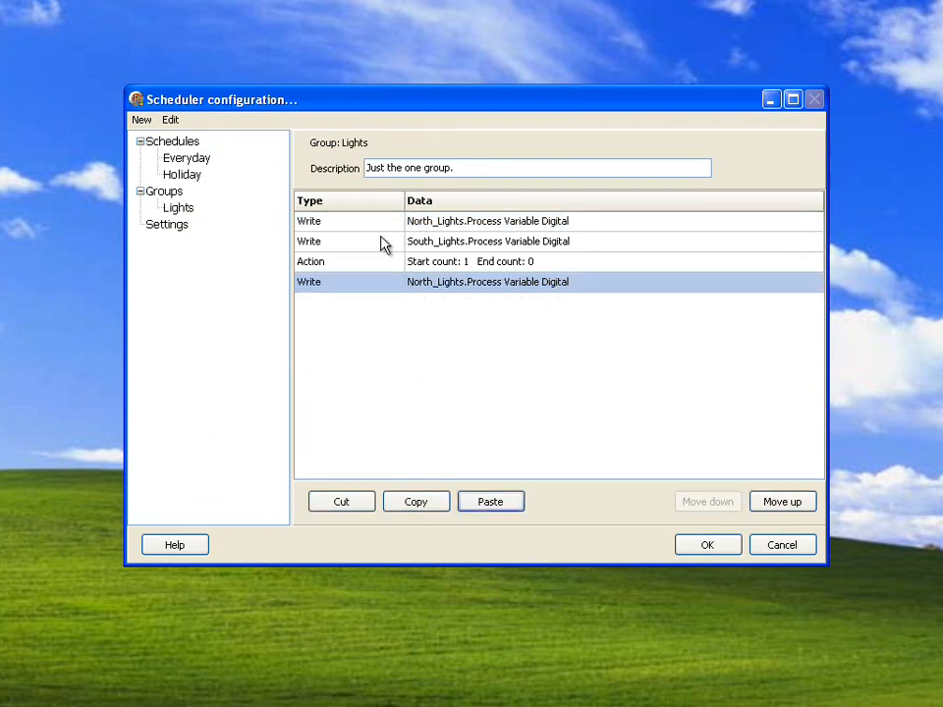
- Duplicate the whole Lights group under the name asdf and compare the copy with the original
click(178, 207)
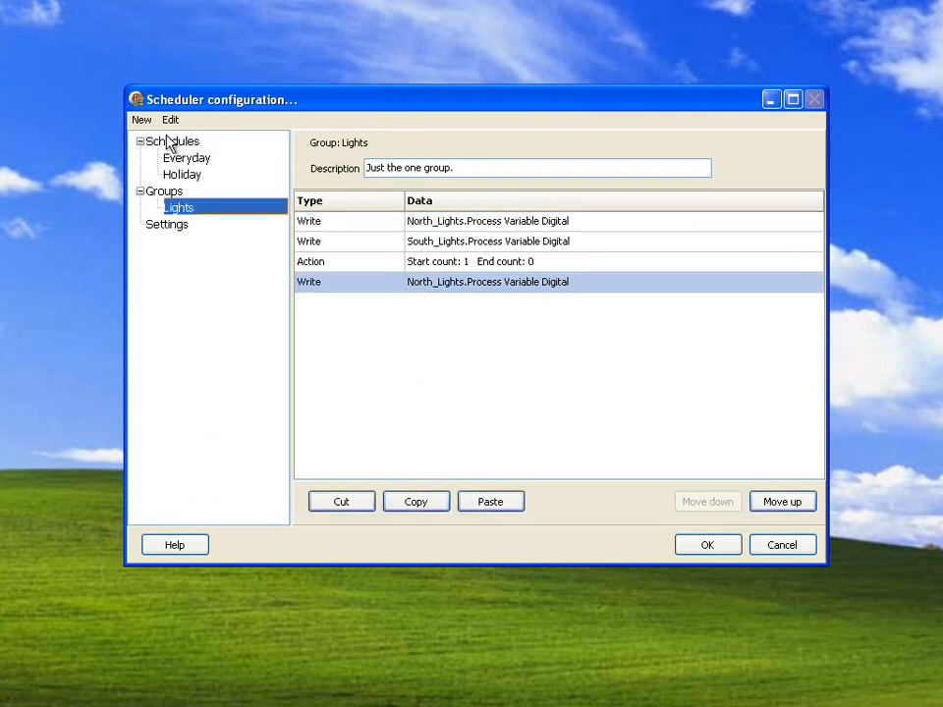
click(141, 119)
mouse_move(169, 119)
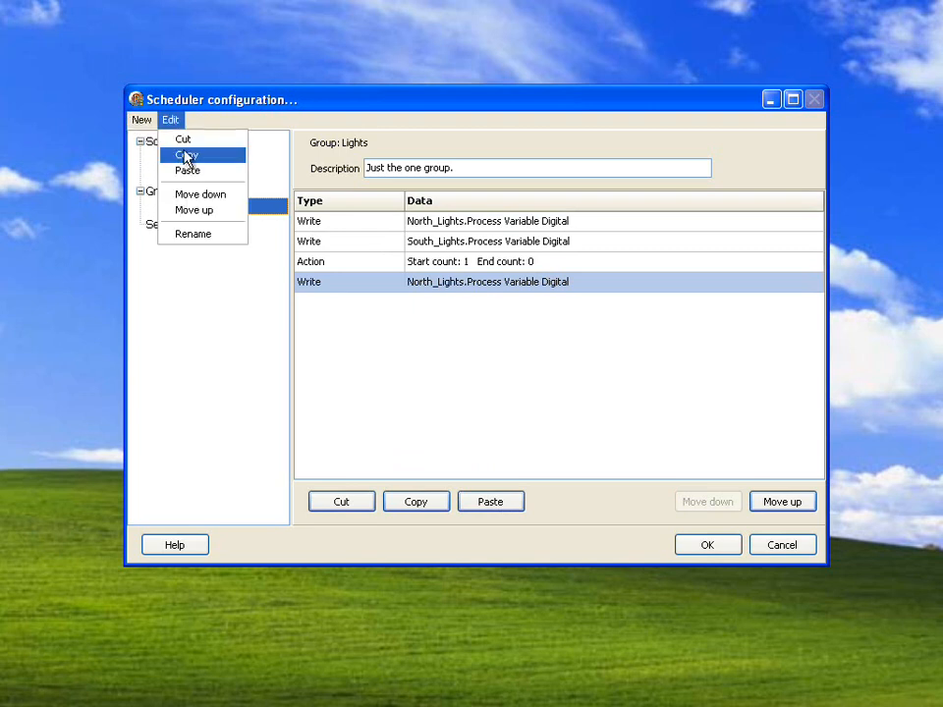
click(183, 155)
click(173, 119)
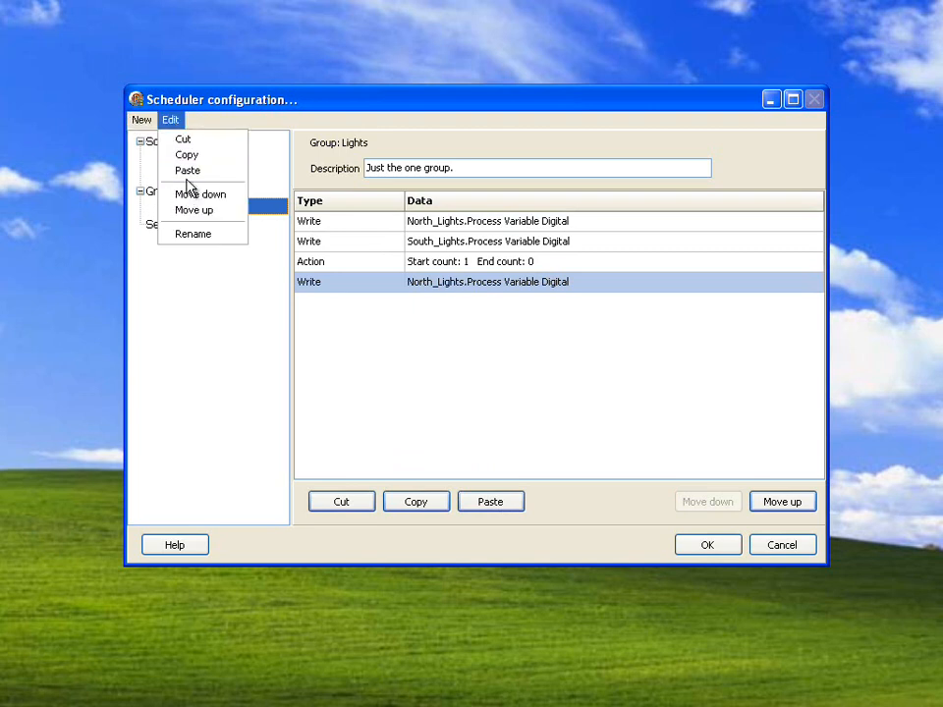
click(186, 173)
text(asdf)
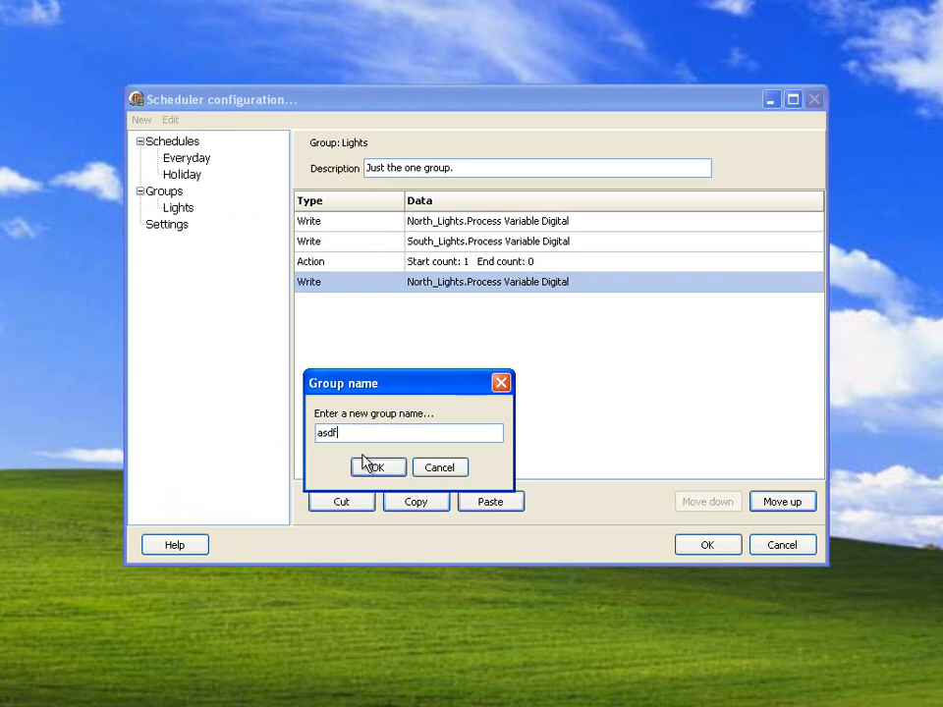
click(373, 467)
click(184, 209)
click(181, 225)
click(181, 208)
click(176, 224)
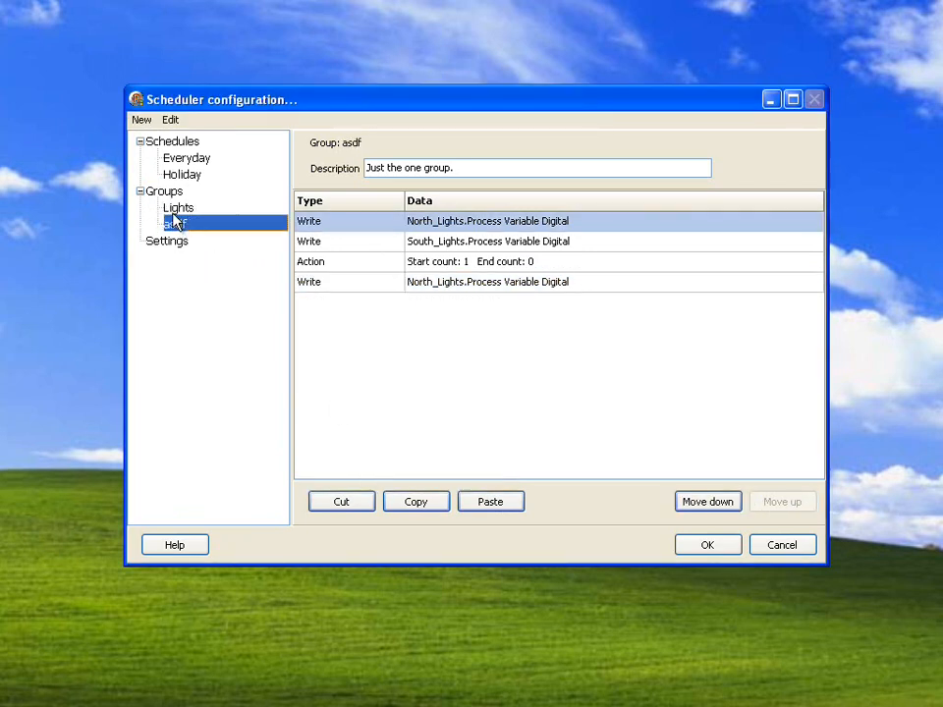
- In the asdf group, move the South_Lights write entry up to first place and the Action entry up to second
click(457, 265)
click(457, 244)
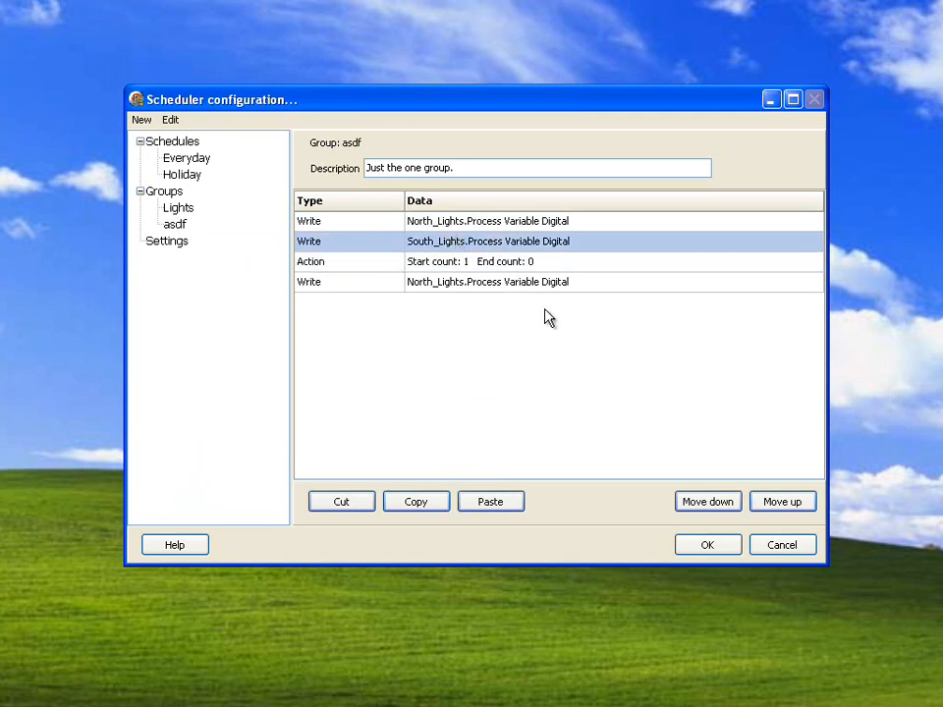
click(772, 503)
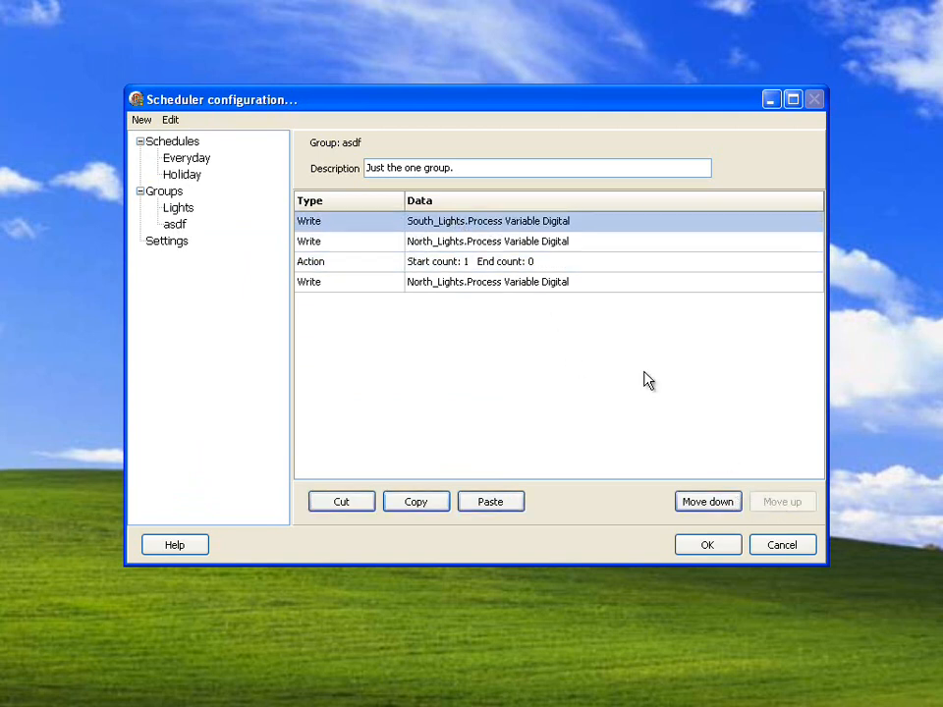
click(478, 262)
click(767, 505)
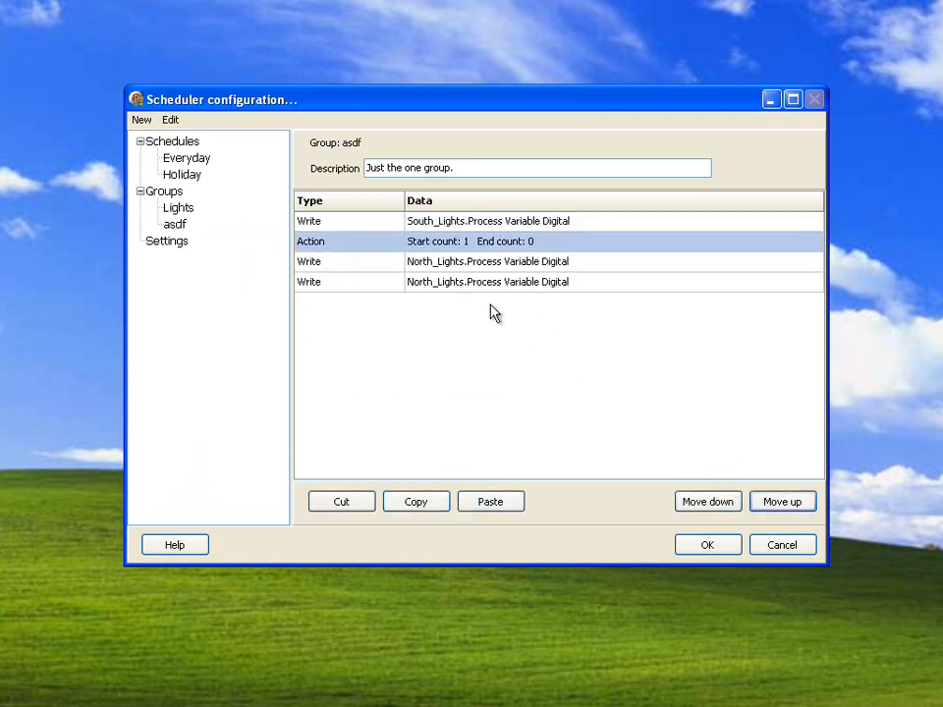
- Inspect the last North_Lights write entry of the asdf group, highlighting its end trigger delay, and close it without changes
double_click(469, 284)
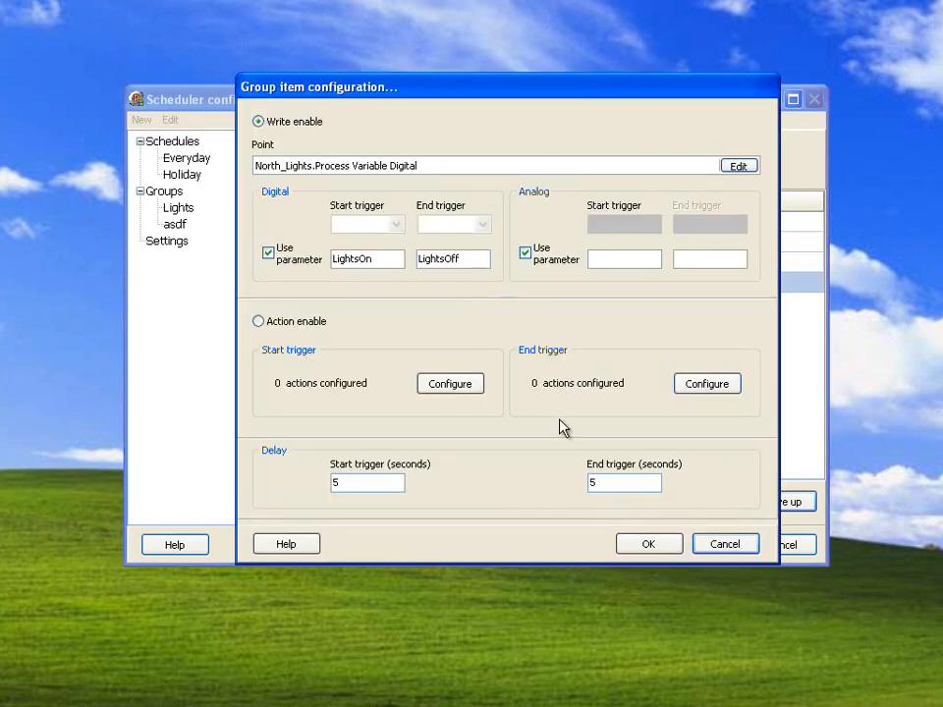
drag(602, 480, 592, 481)
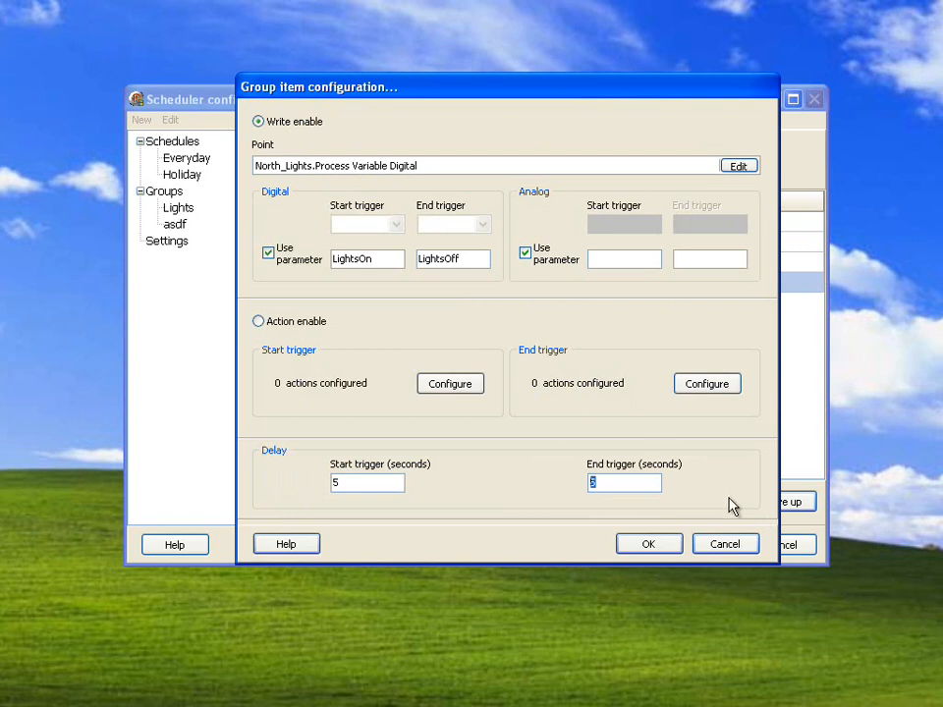
click(725, 545)
- Review the Everyday schedule's LightsOff and LightsOn parameters and close the list without changes
click(191, 161)
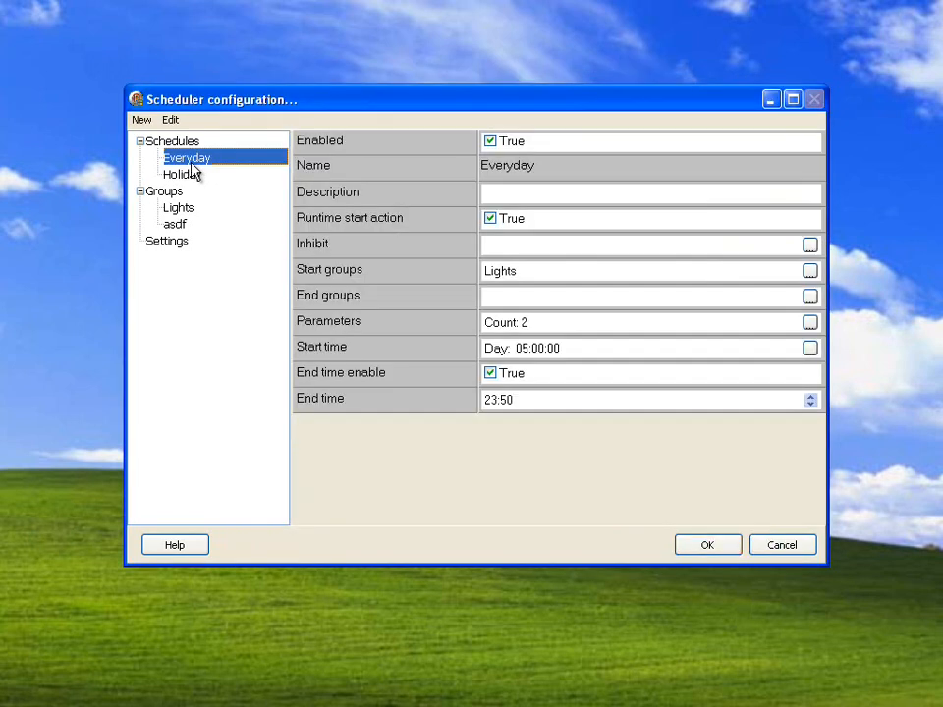
click(809, 323)
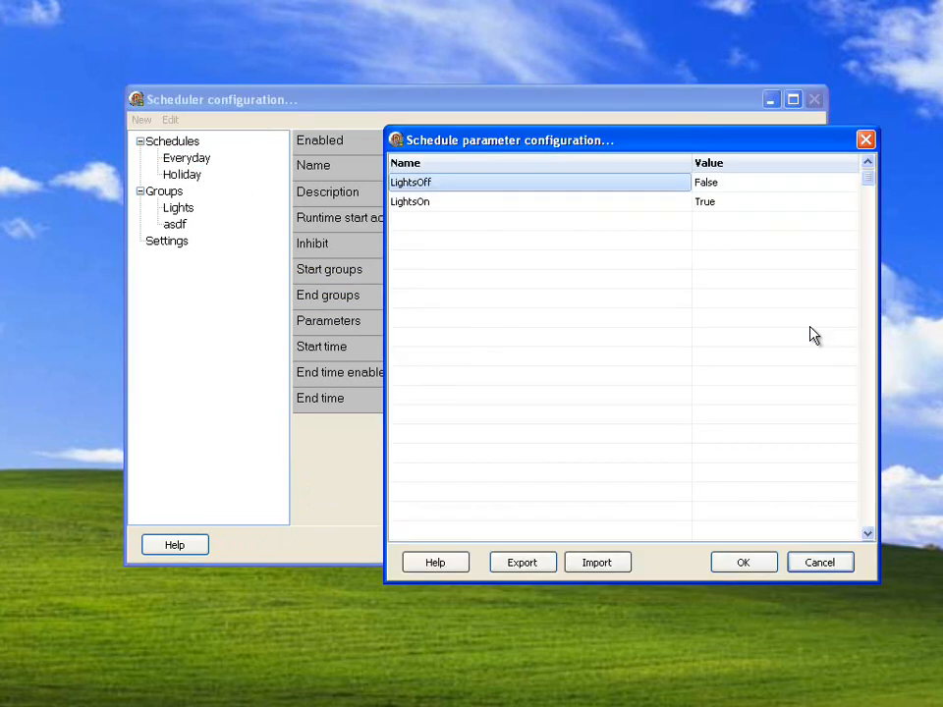
click(447, 187)
click(450, 202)
click(447, 186)
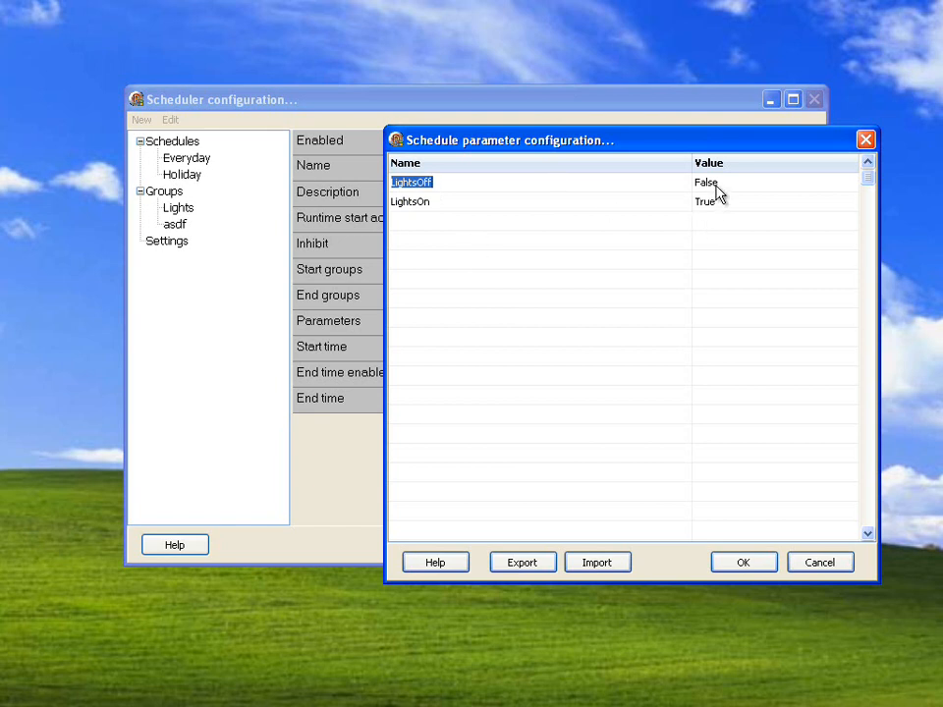
click(799, 561)
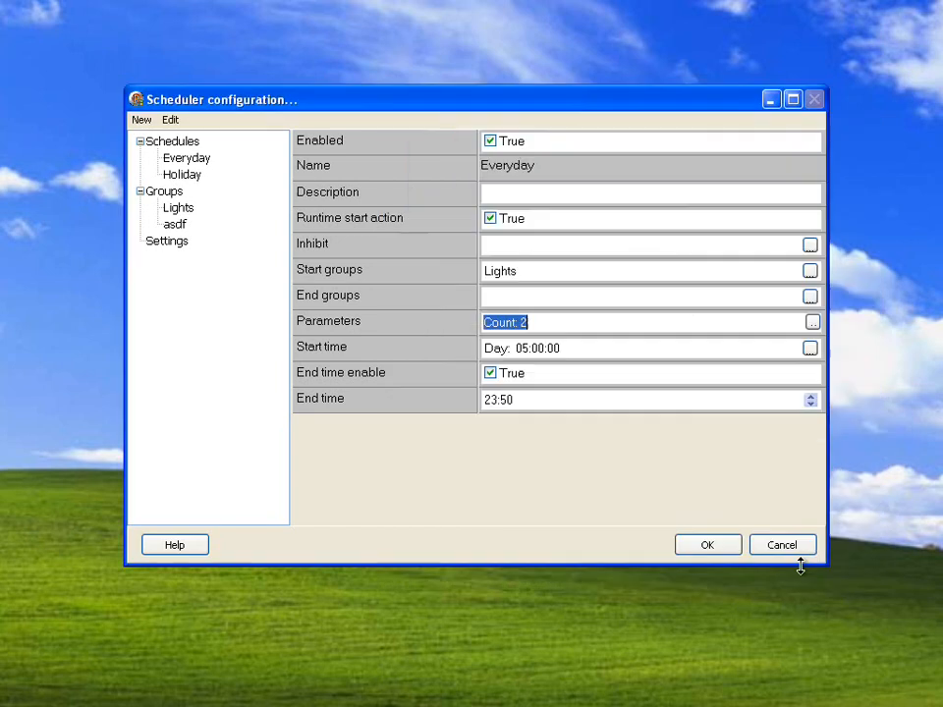
- Inspect the Lights group's South_Lights write entry and the parameters selectable for its analog start trigger, cancelling both dialogs
click(187, 211)
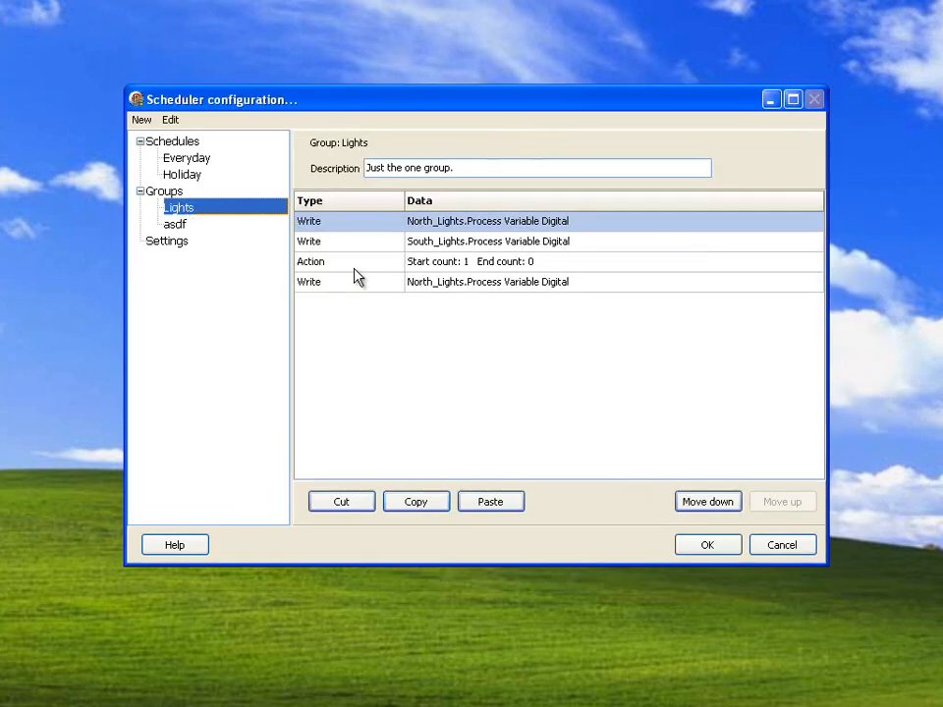
double_click(440, 243)
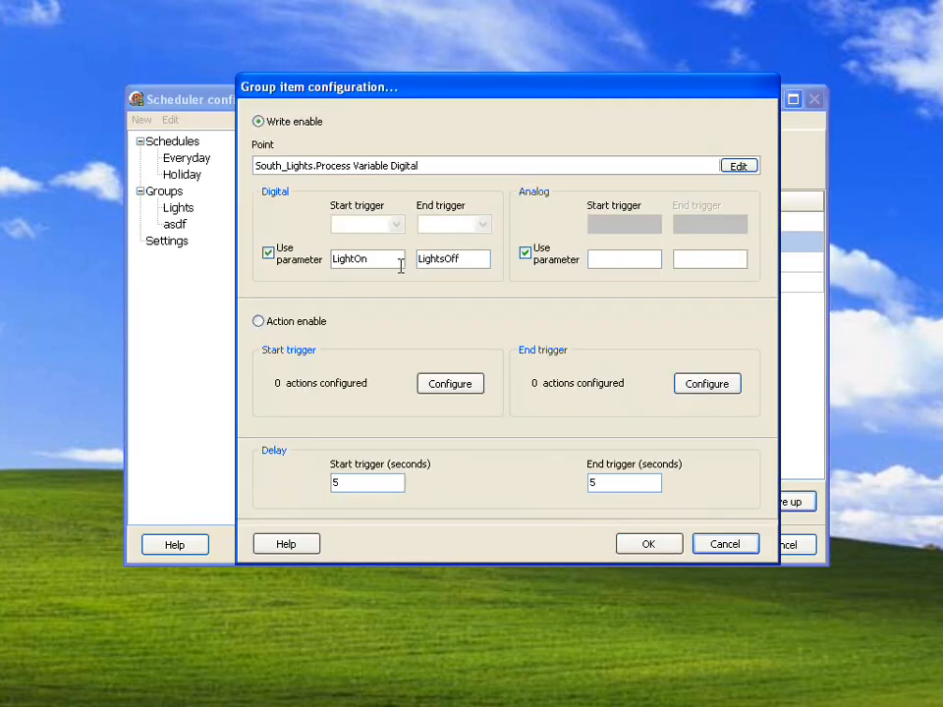
double_click(608, 262)
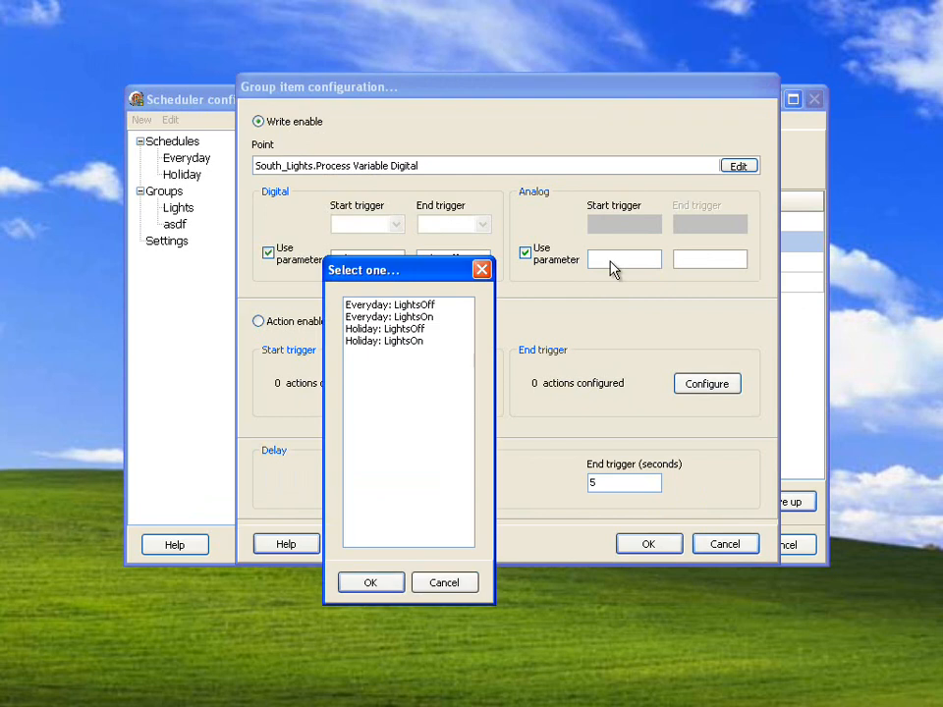
click(443, 583)
click(707, 545)
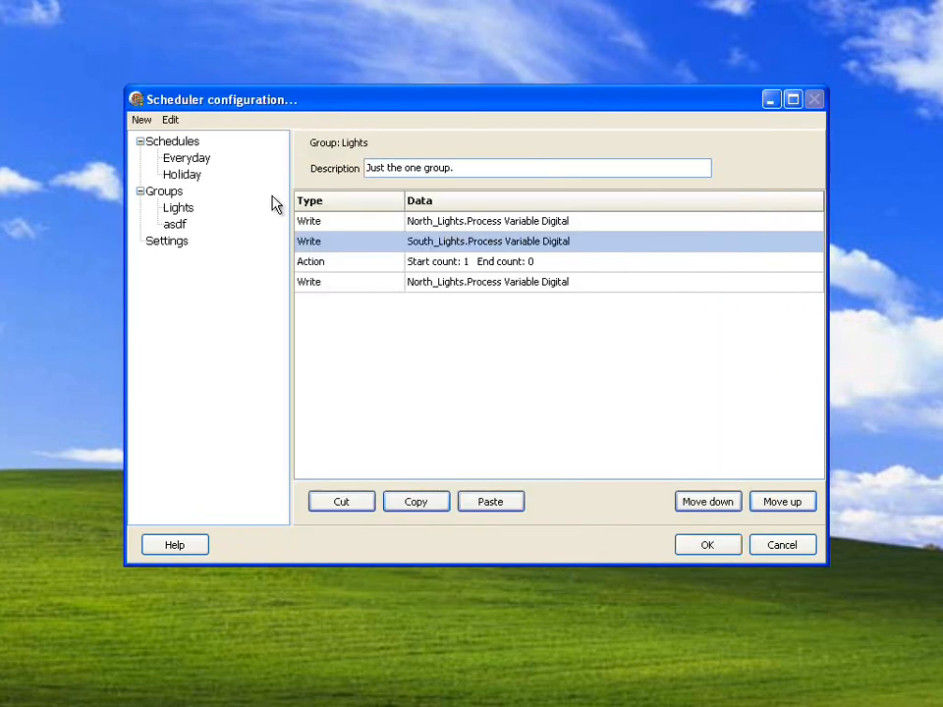
- Check the Everyday and Holiday schedules and the general settings, and accept the scheduler configuration
click(193, 161)
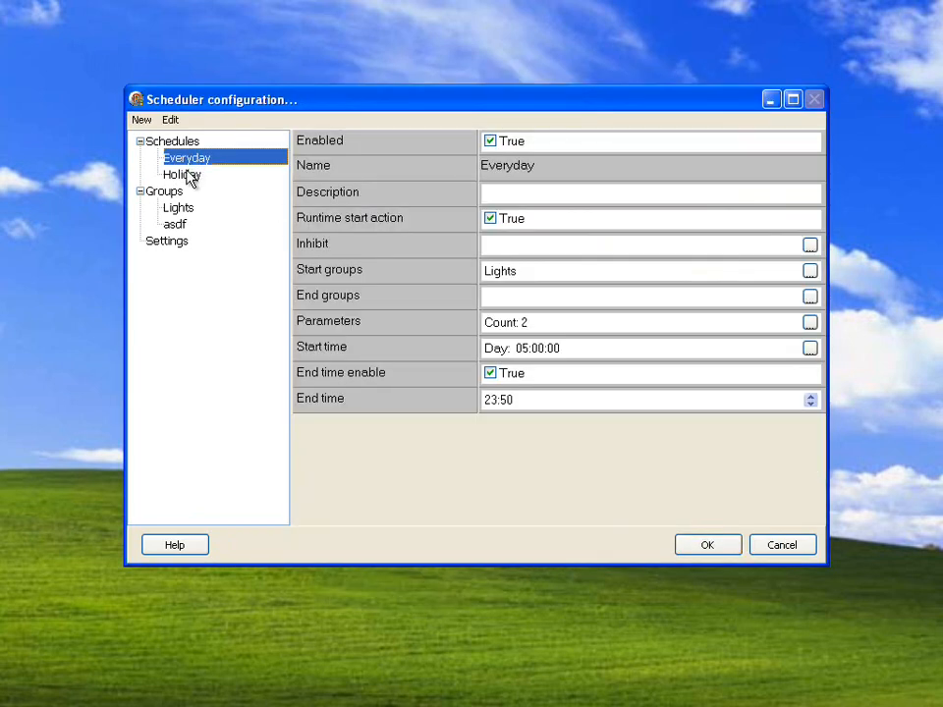
click(190, 175)
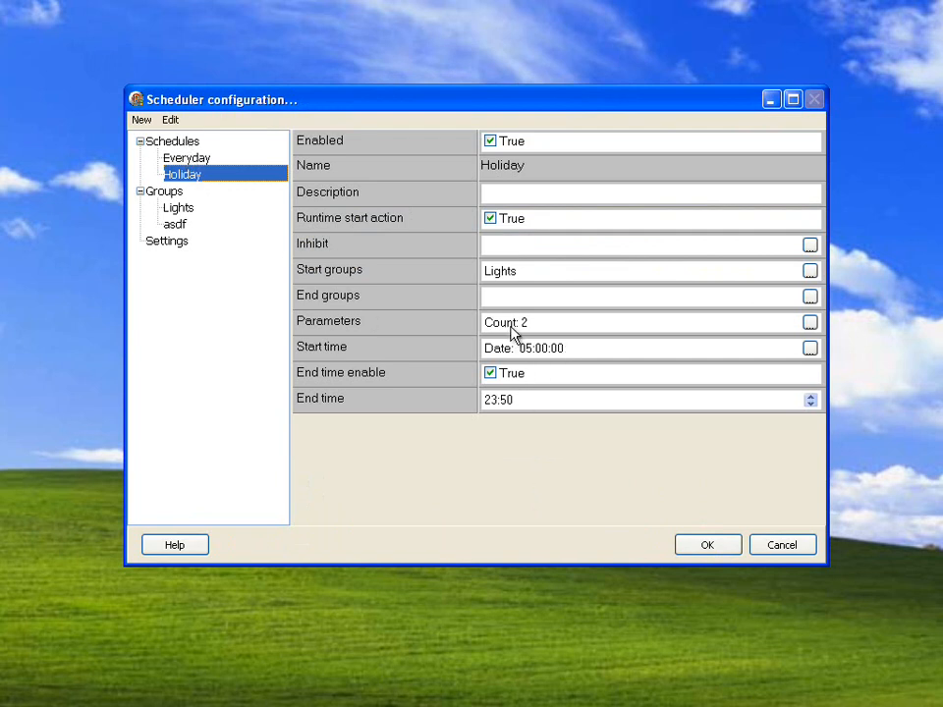
click(170, 243)
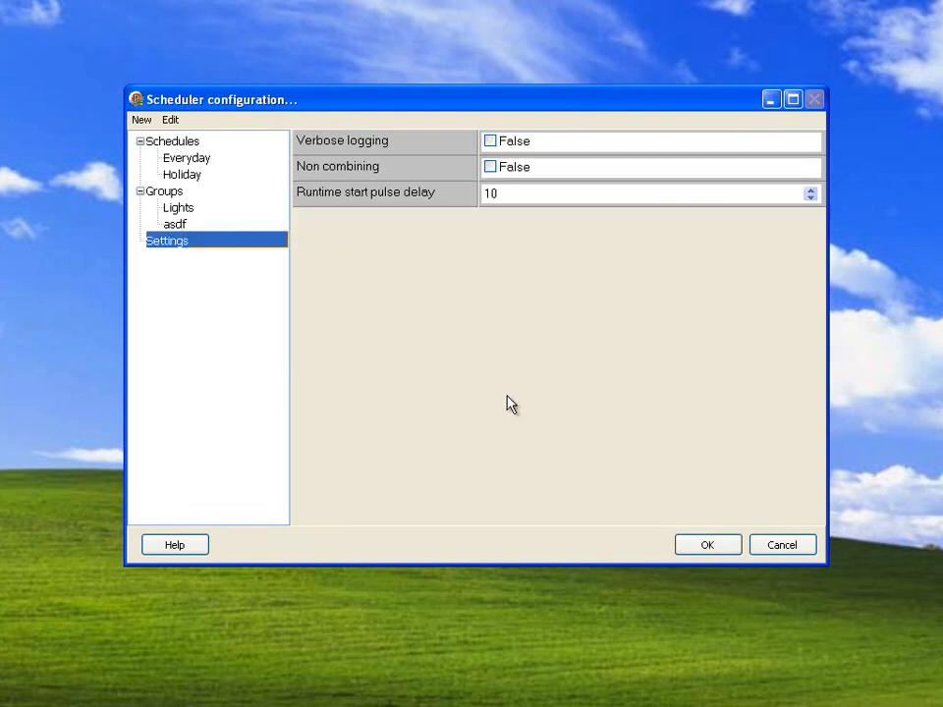
click(705, 546)
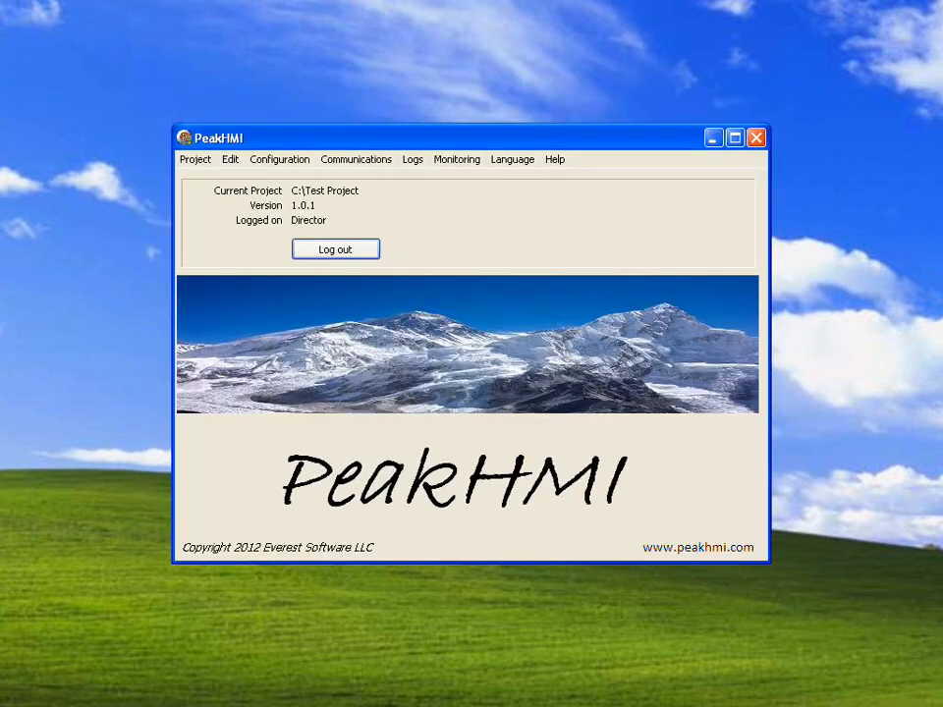